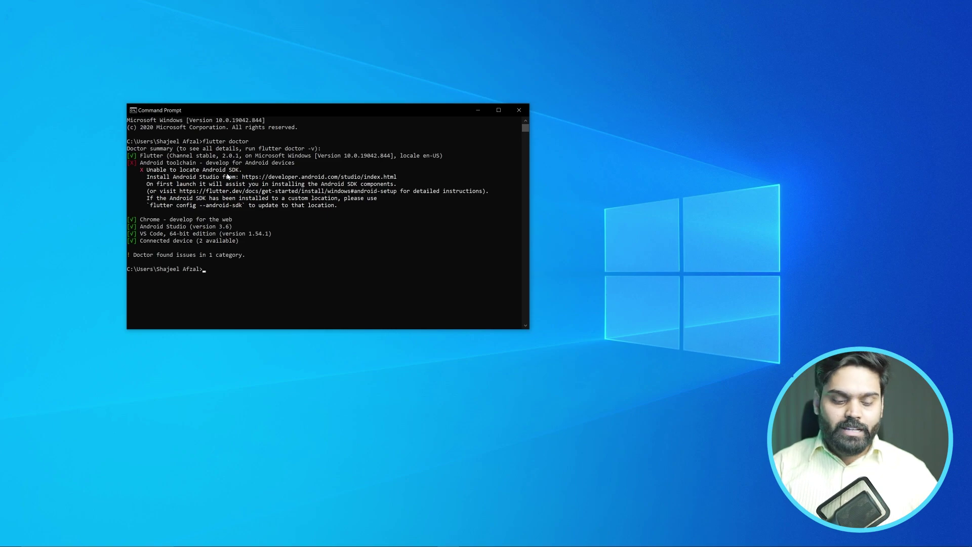
Step: Launch Android Studio from Start search 'android', close Tip of the Day, and move the window over Command Prompt
key(super)
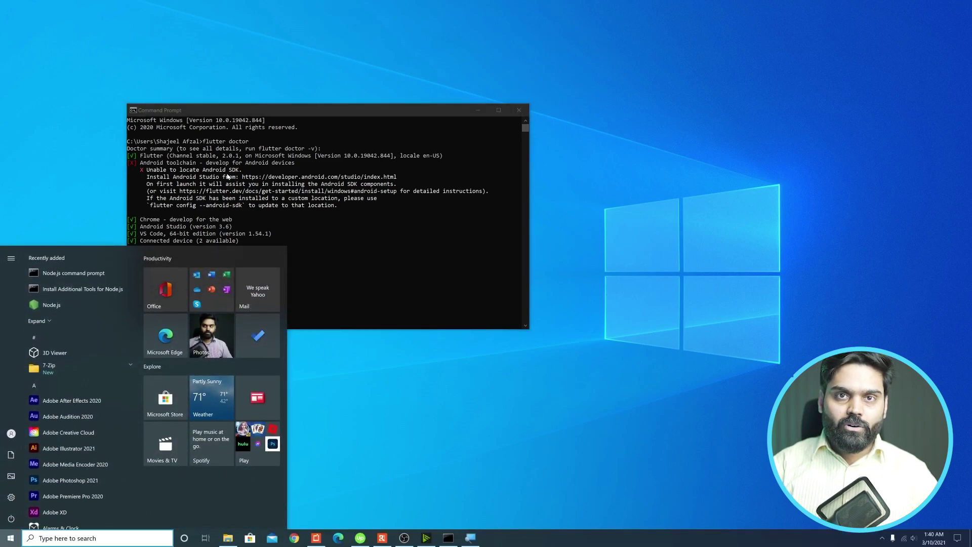
text(android)
key(Return)
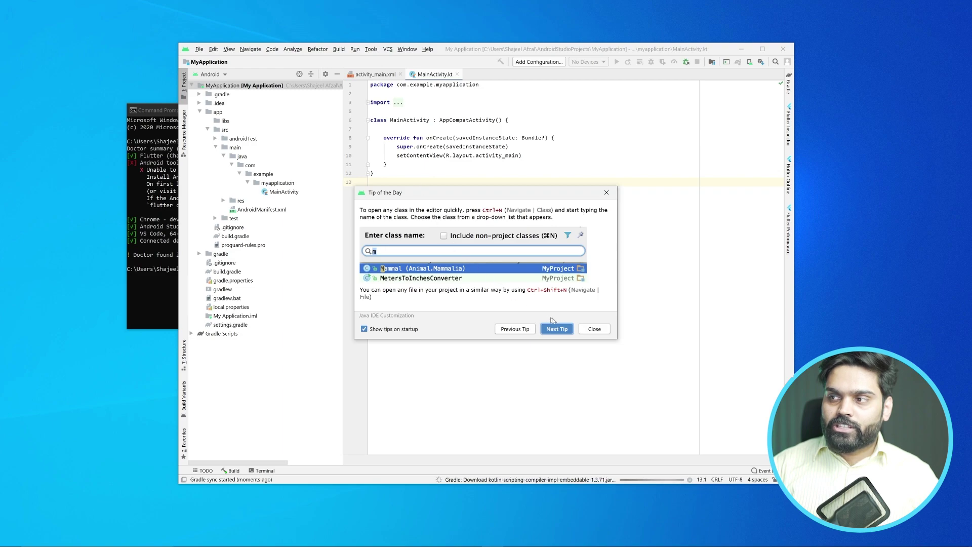
click(592, 330)
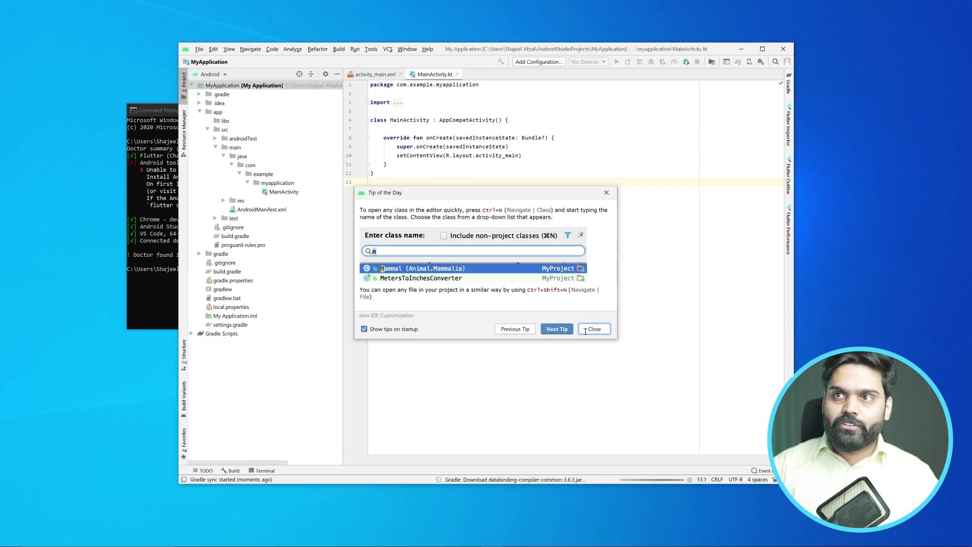
drag(496, 49, 353, 98)
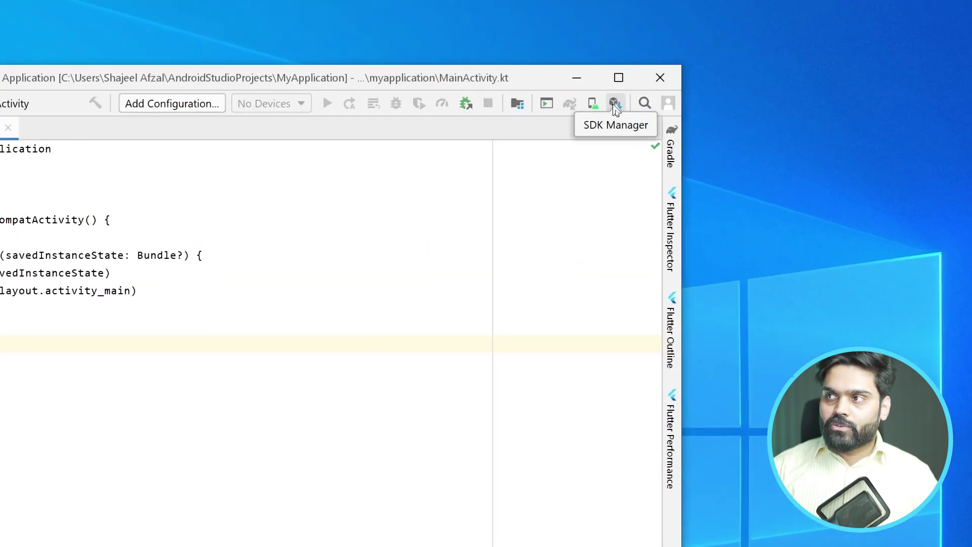
Step: Open the Android SDK page of Settings by searching 'sdk'
click(615, 106)
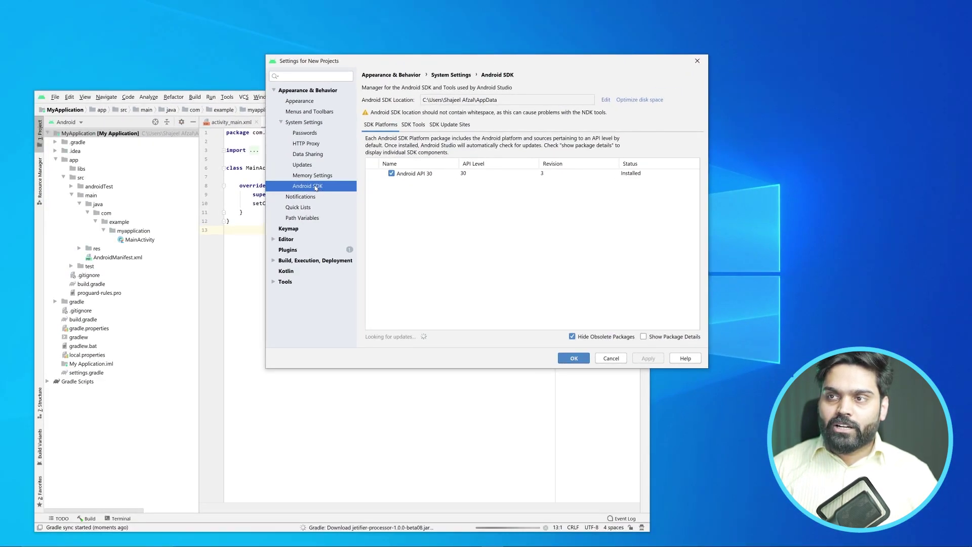
click(319, 79)
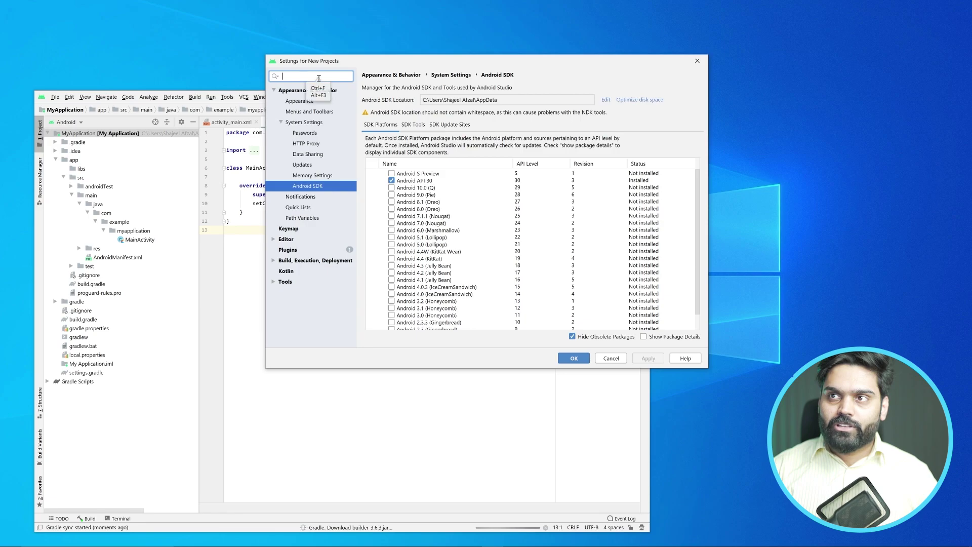
text(sdk)
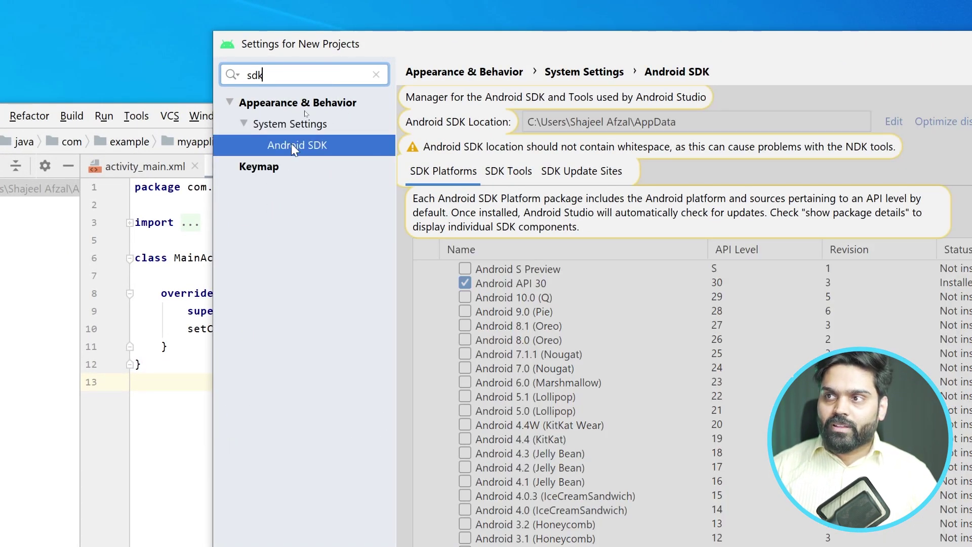
click(291, 144)
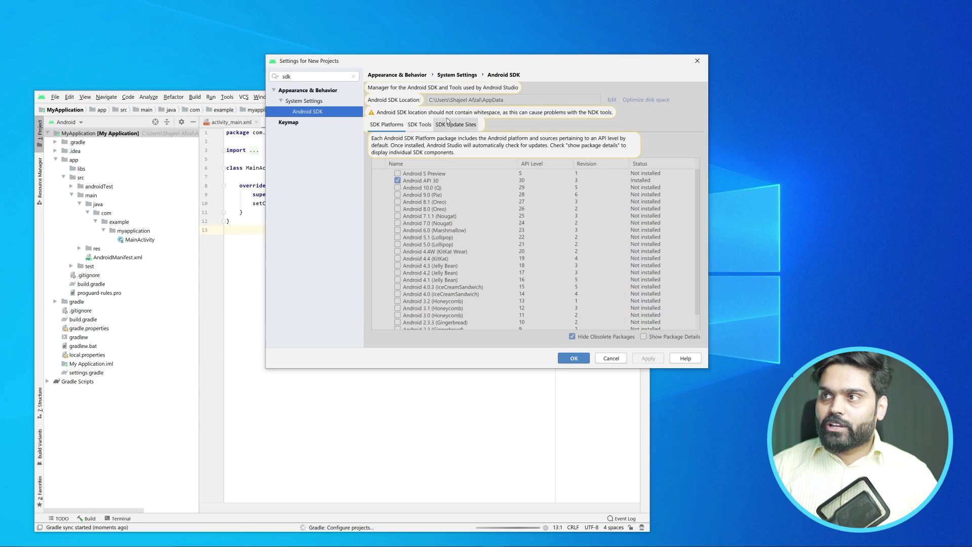
Step: Inspect the Android SDK Location path and highlight its user-folder part
click(442, 103)
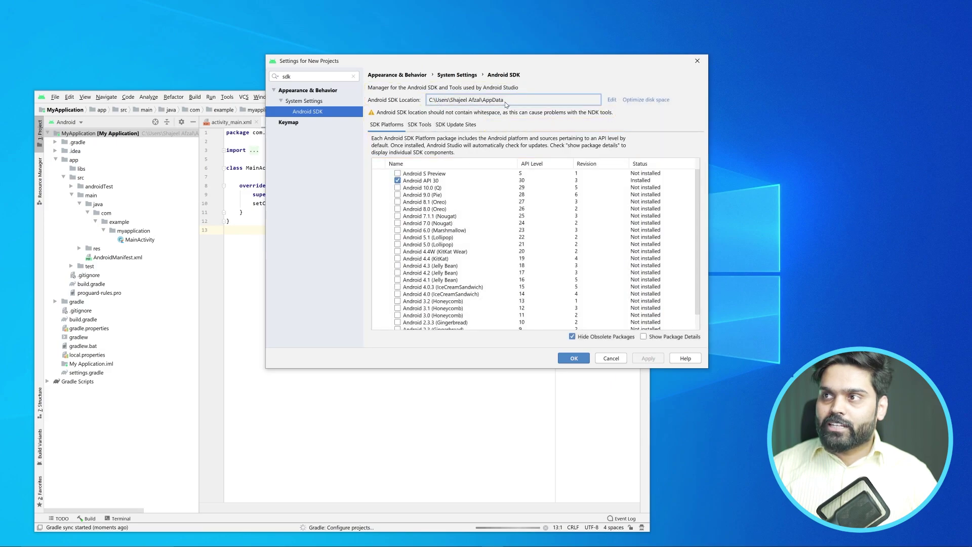
drag(504, 100, 429, 104)
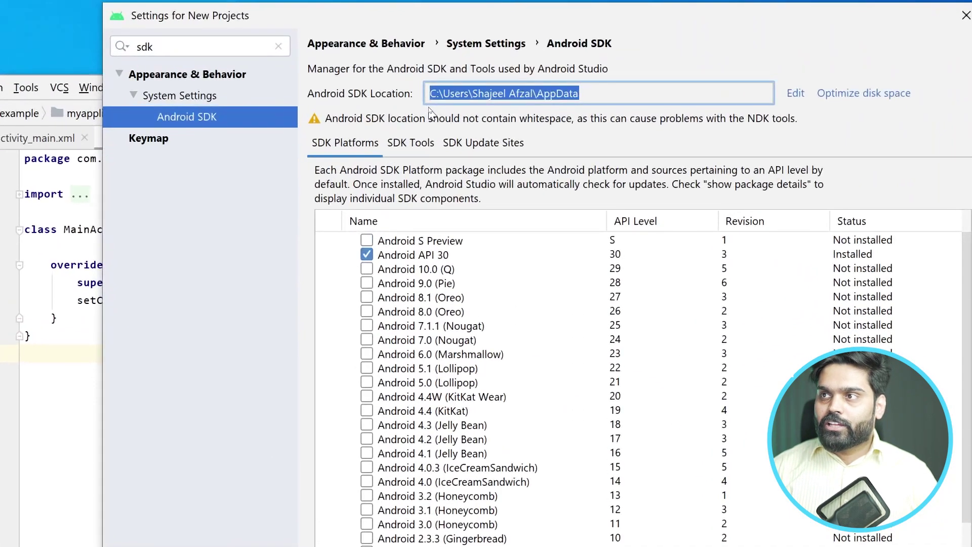
click(478, 92)
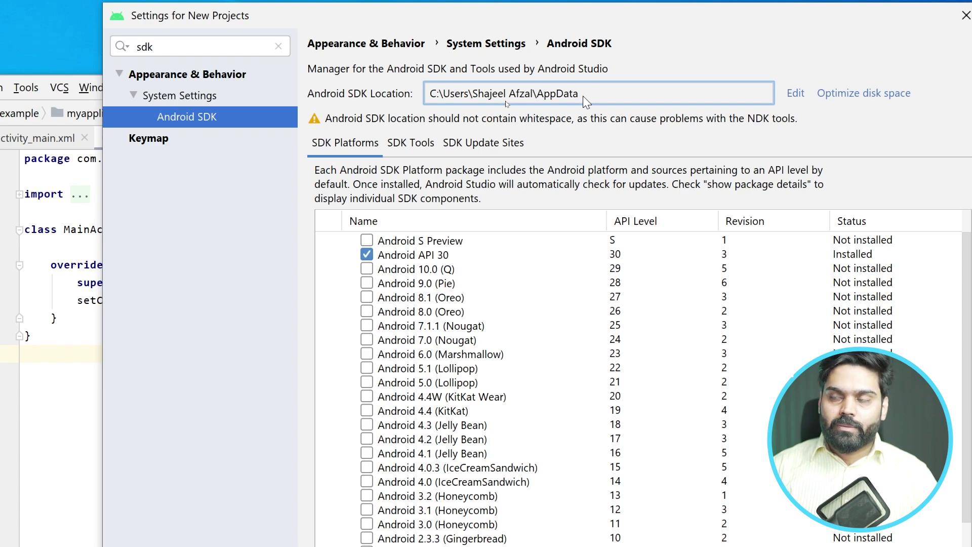
drag(538, 95, 456, 95)
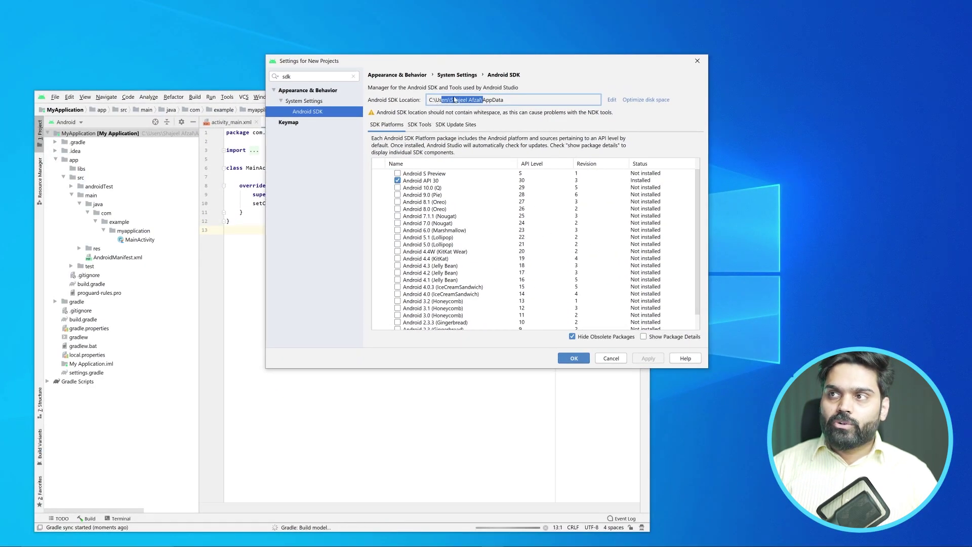
click(363, 361)
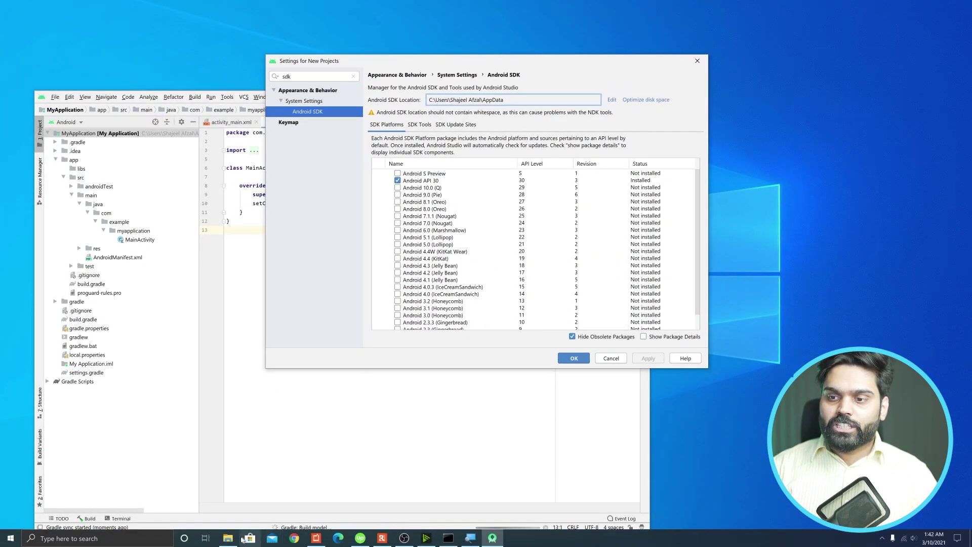
Step: Browse Local Disk (C:) > Users > your home folder with hidden items shown, and open AppData
click(227, 544)
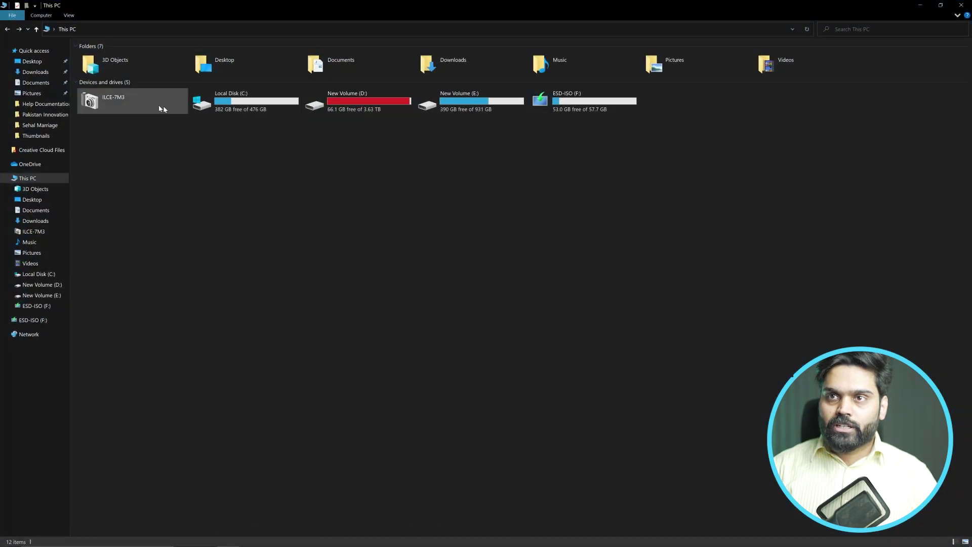
double_click(208, 104)
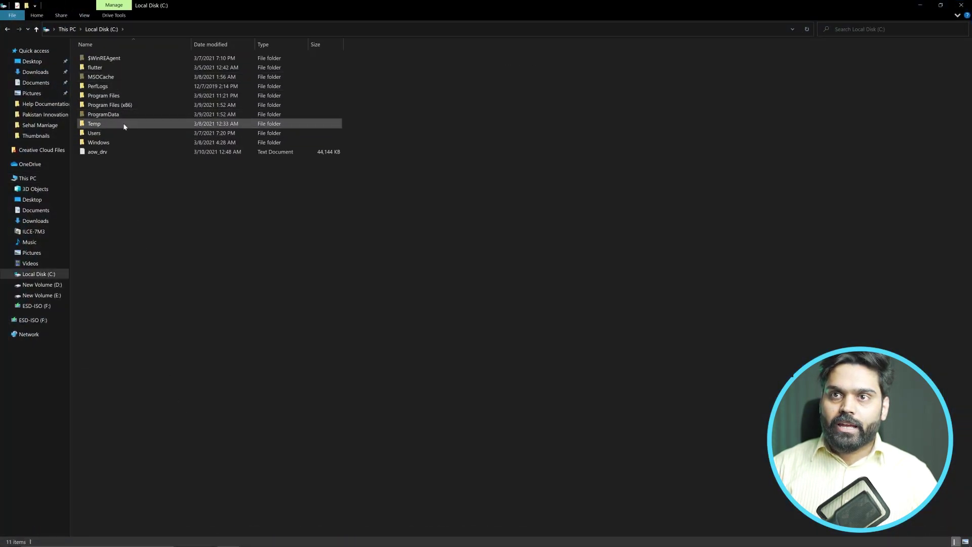
double_click(127, 134)
click(101, 78)
double_click(101, 78)
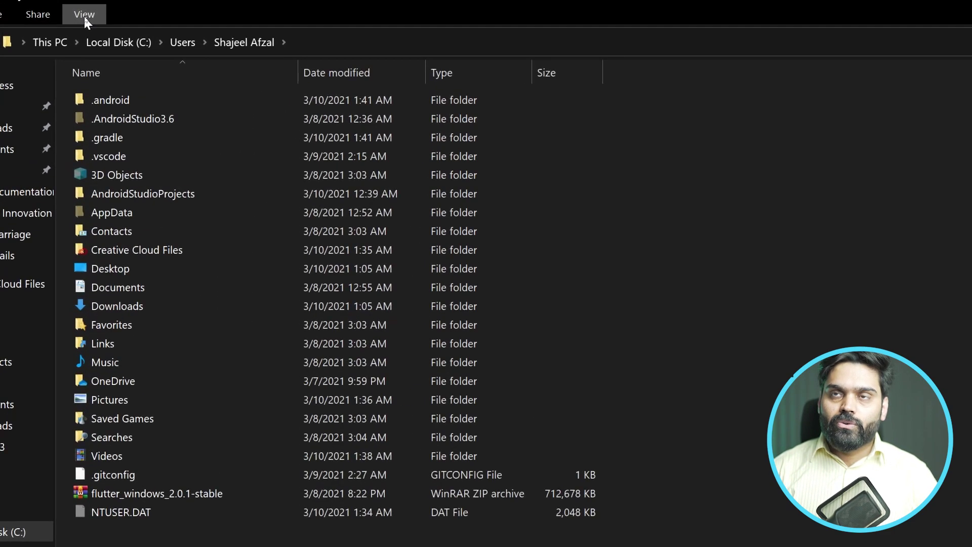
click(84, 14)
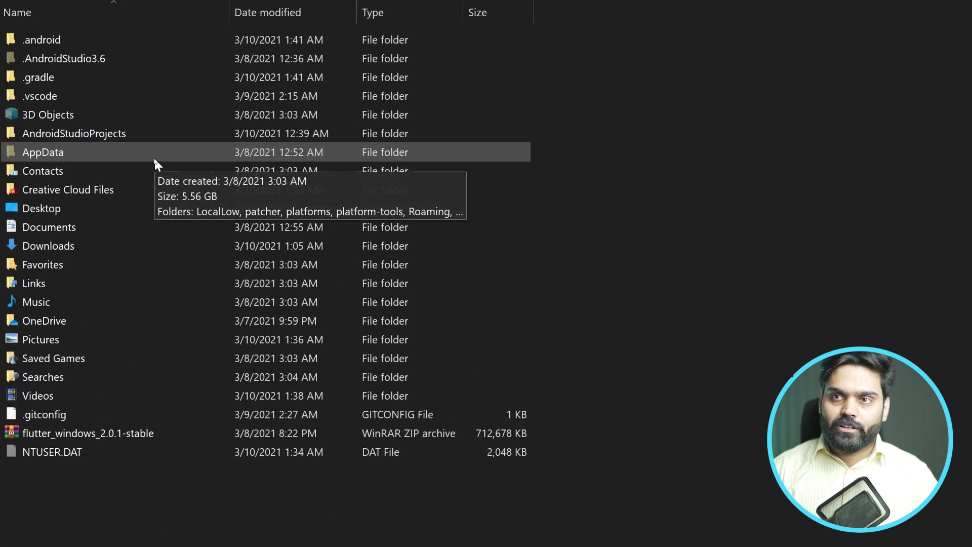
double_click(155, 159)
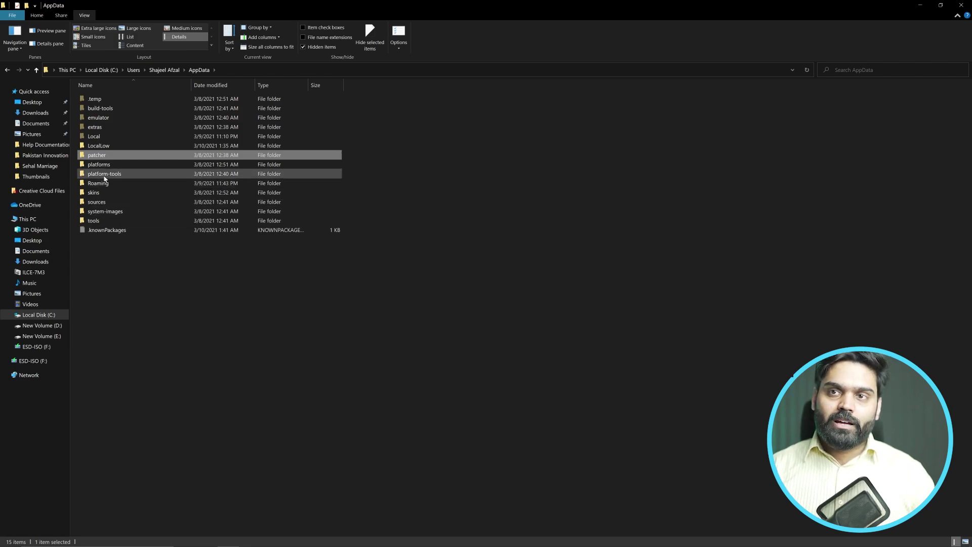
Step: Open the platforms folder containing android-30 and make its address bar editable
click(103, 167)
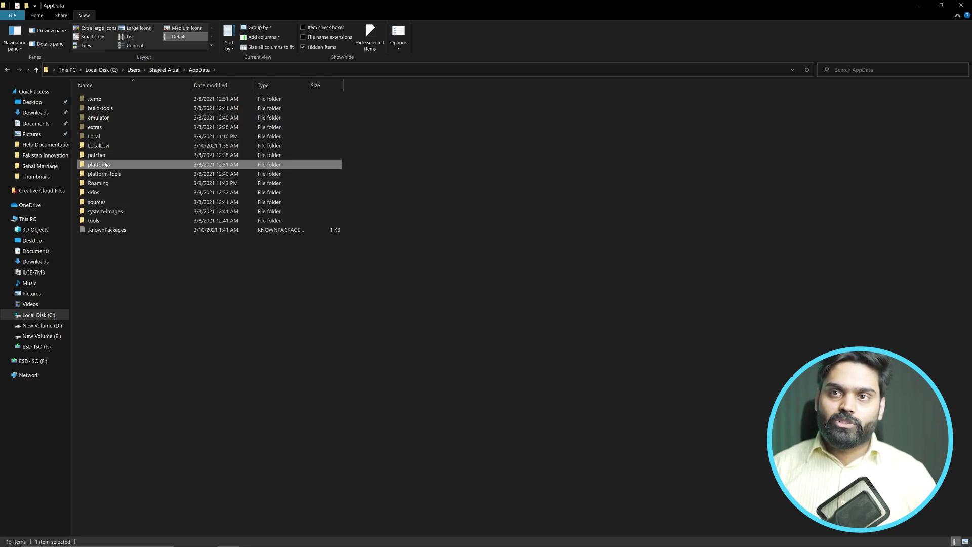
double_click(105, 164)
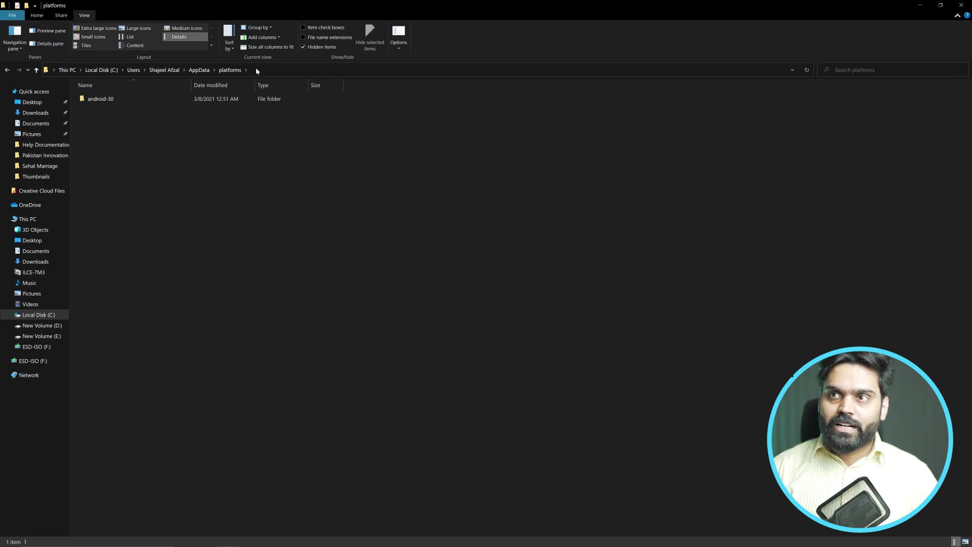
click(256, 69)
key(super)
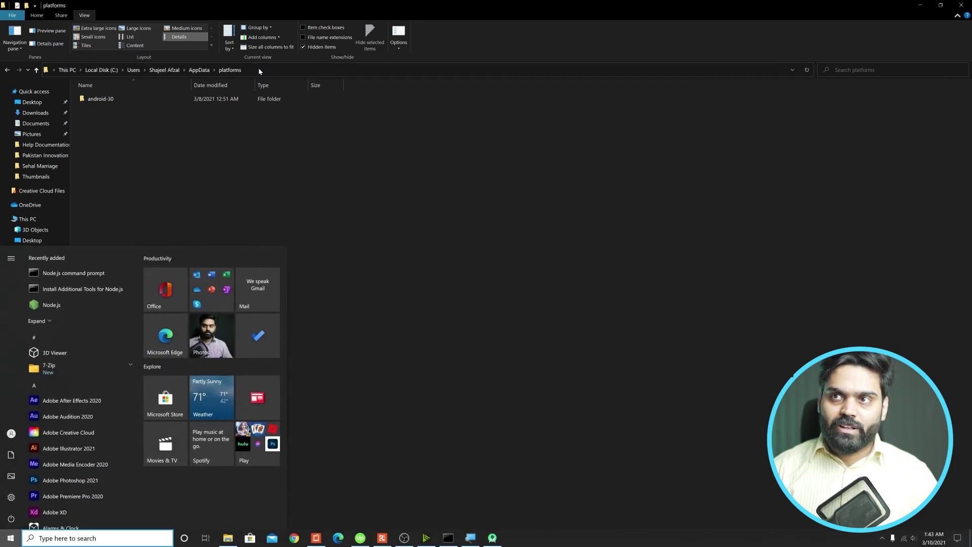
click(241, 70)
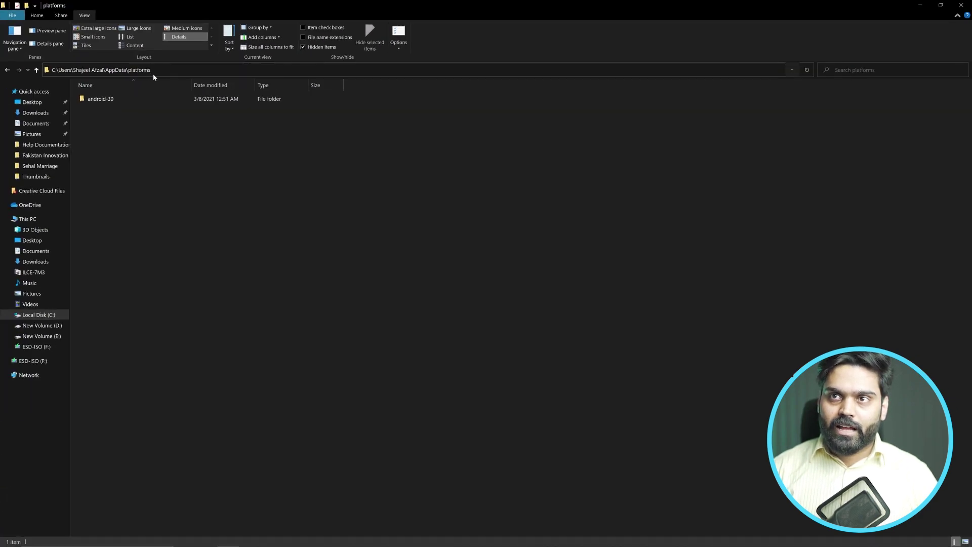
Step: Select the full platforms folder path in the address bar for copying
drag(157, 71, 50, 70)
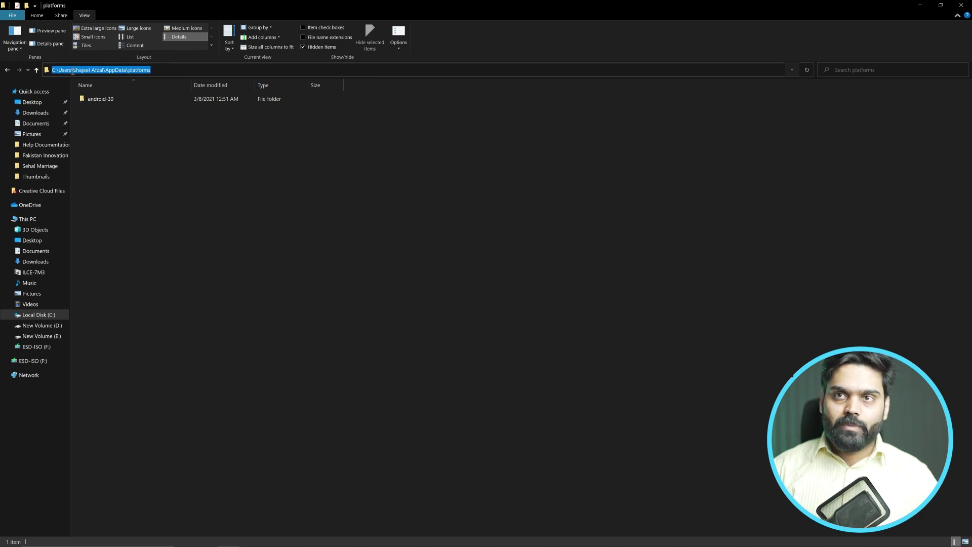
click(153, 70)
key(ctrl+a)
key(ctrl+c)
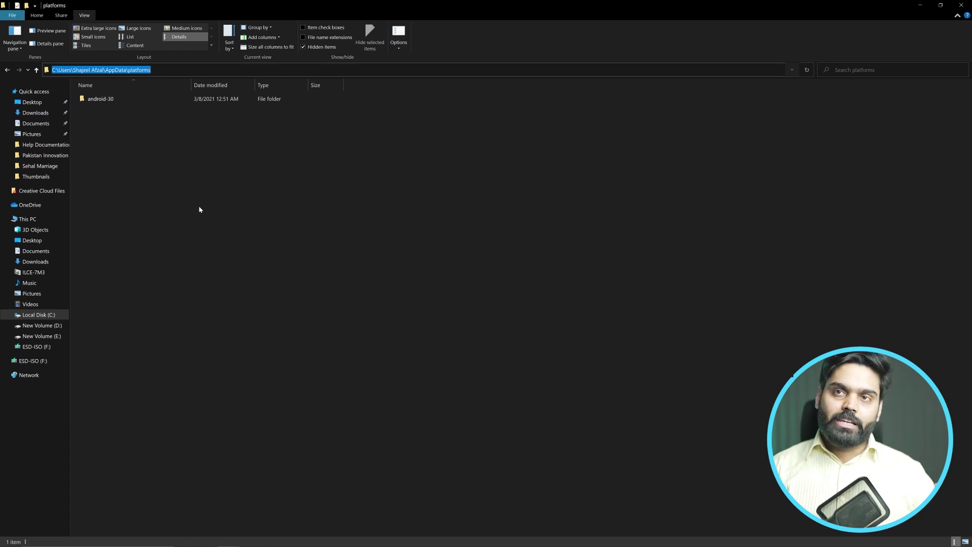
click(173, 312)
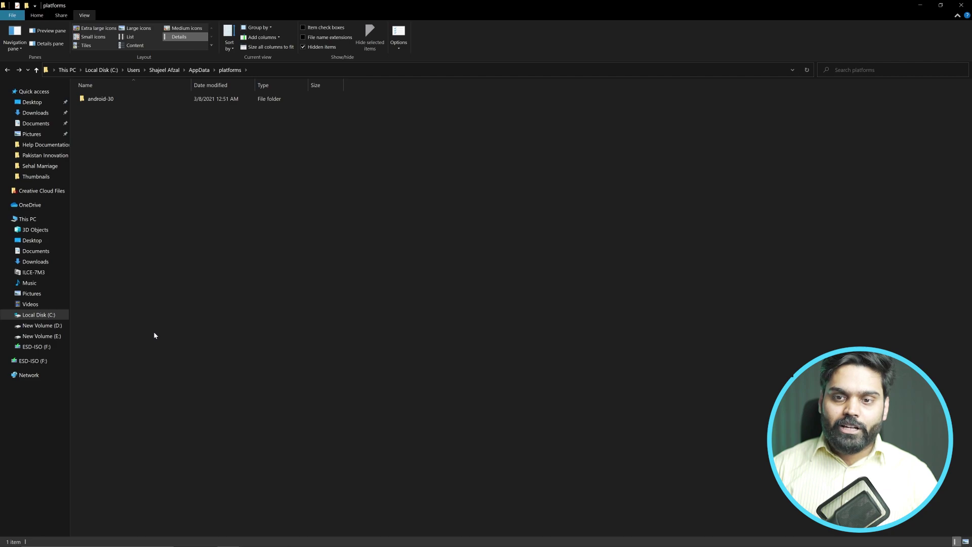
key(super)
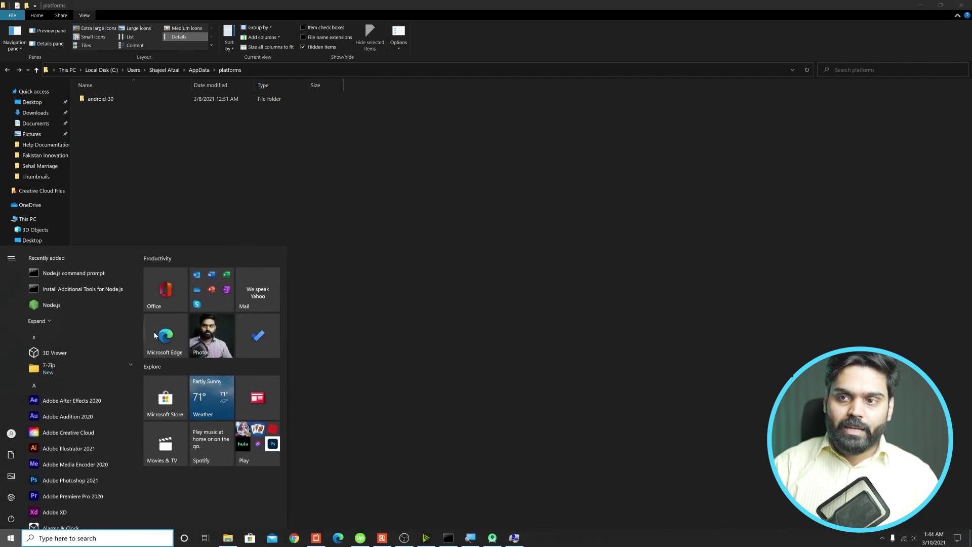
Step: Search 'env' and open Environment Variables from System Properties' Advanced tab
text(env)
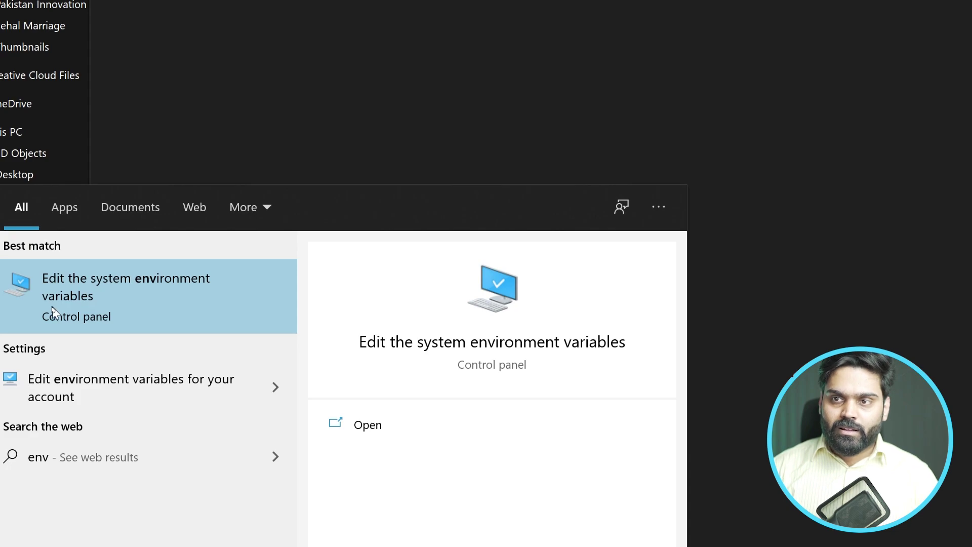
click(177, 308)
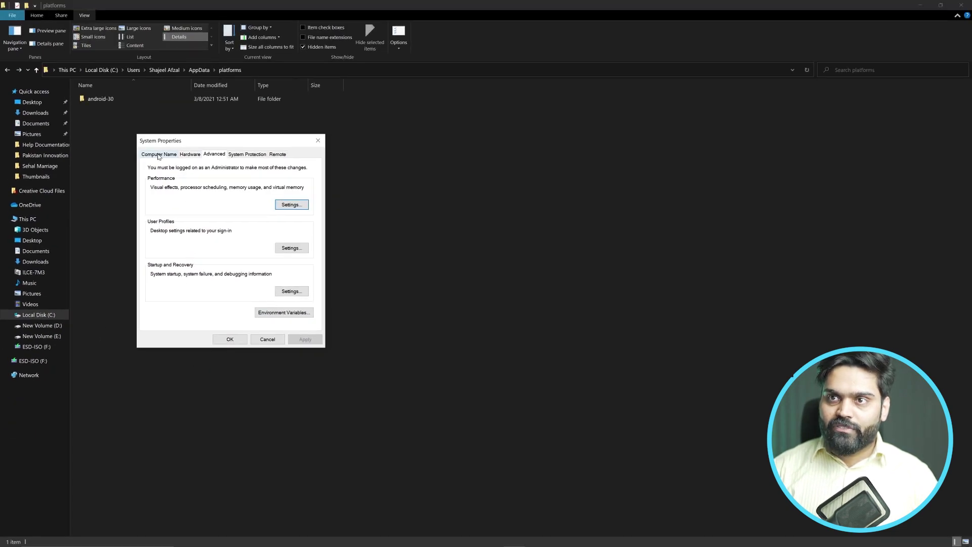
key(super)
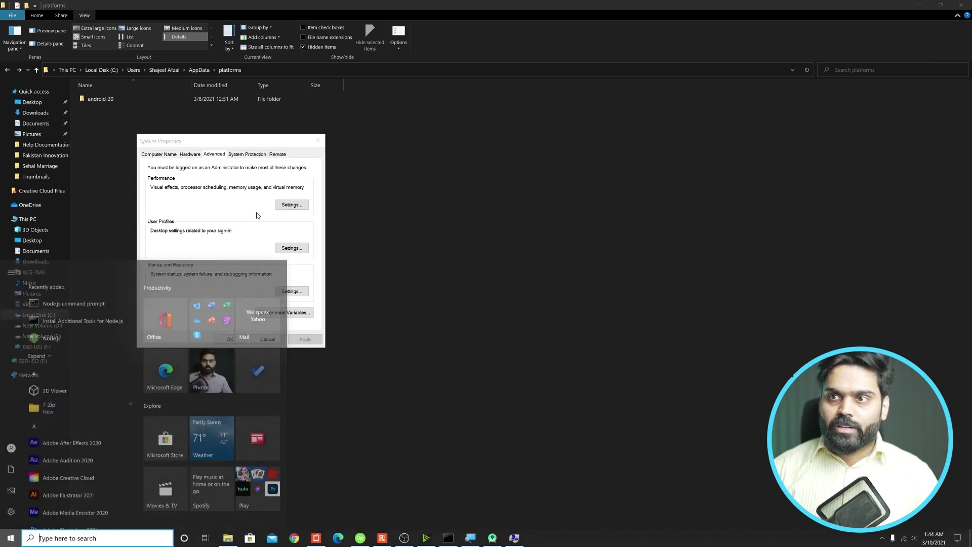
key(super)
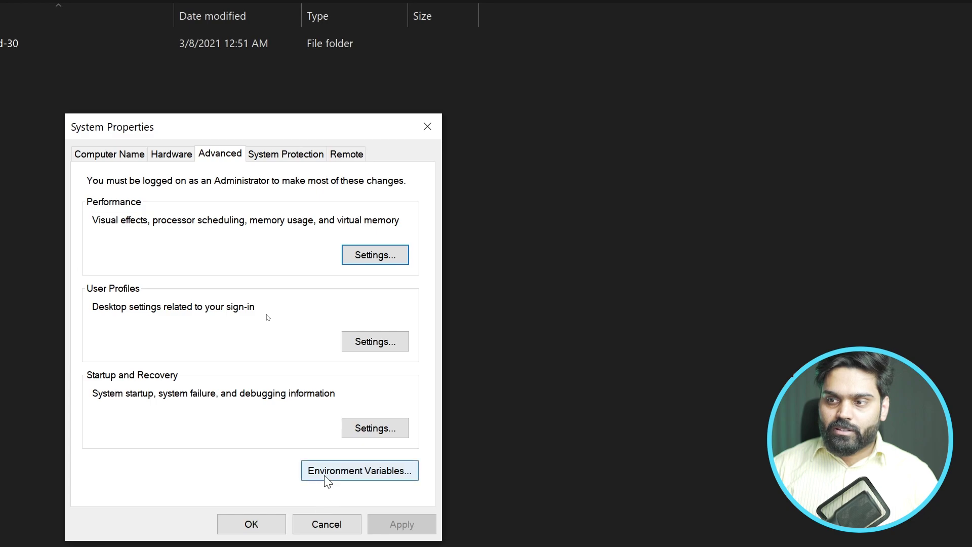
click(327, 480)
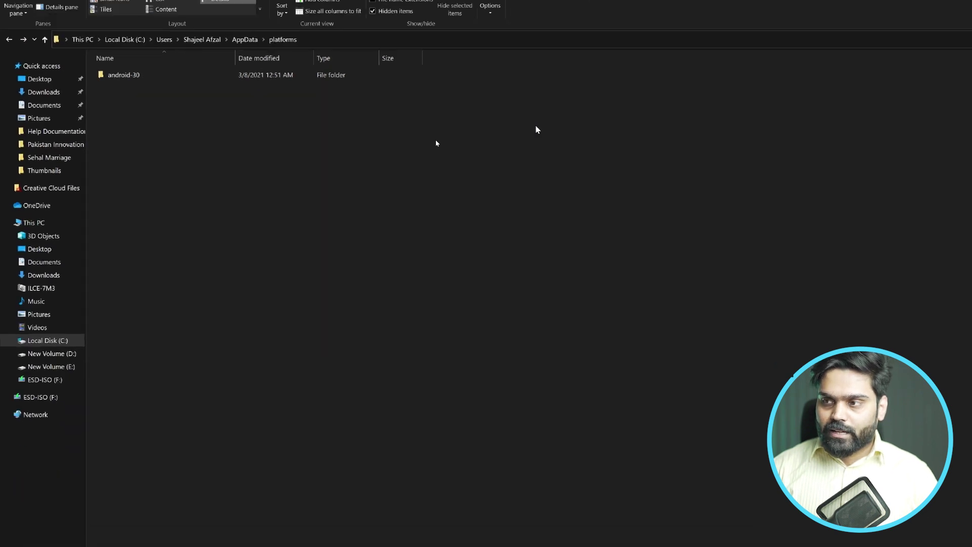
click(514, 538)
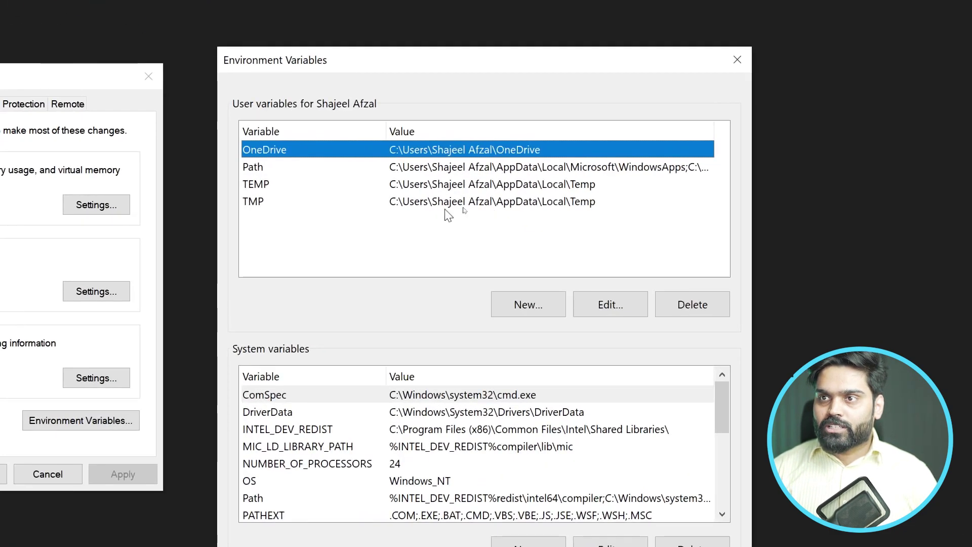
Step: Select the system Path variable instead of the user one and edit its entries
click(433, 186)
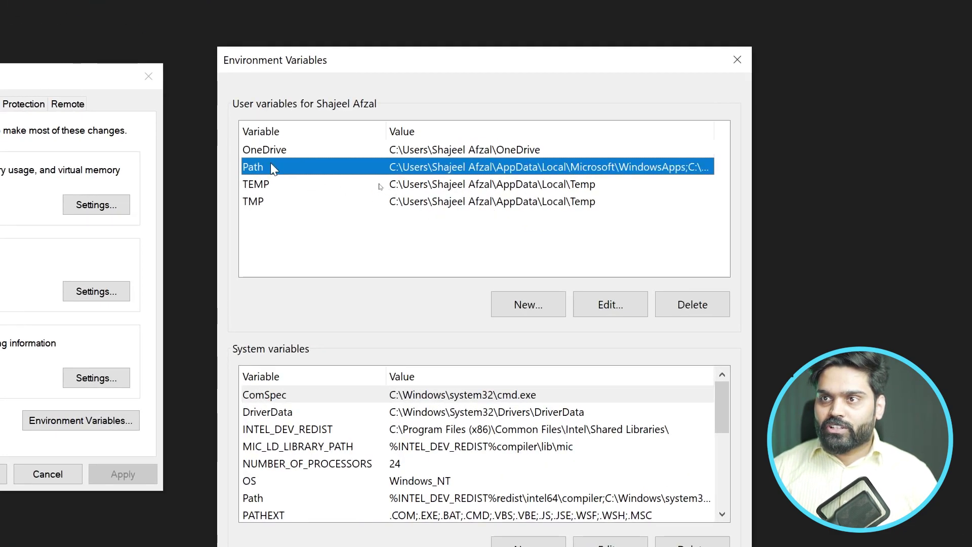
click(314, 498)
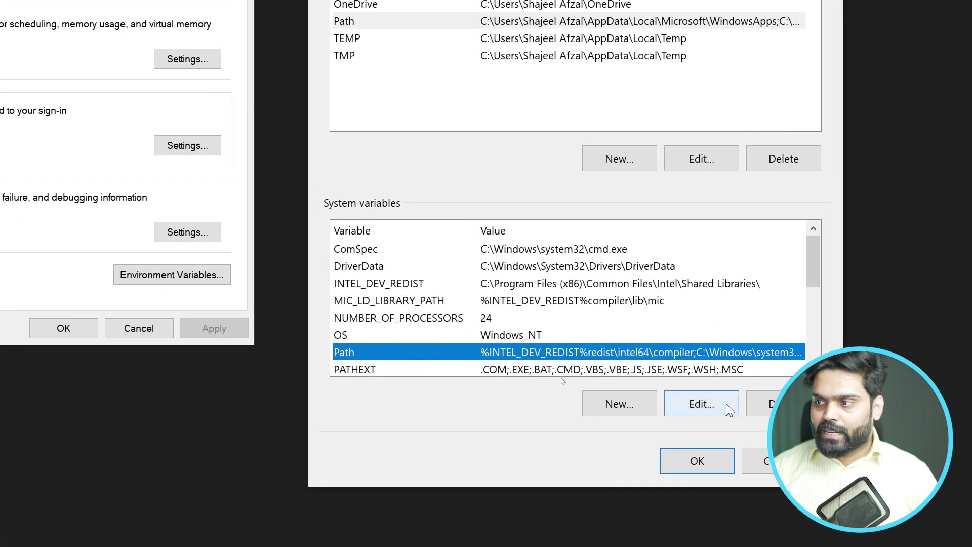
click(549, 377)
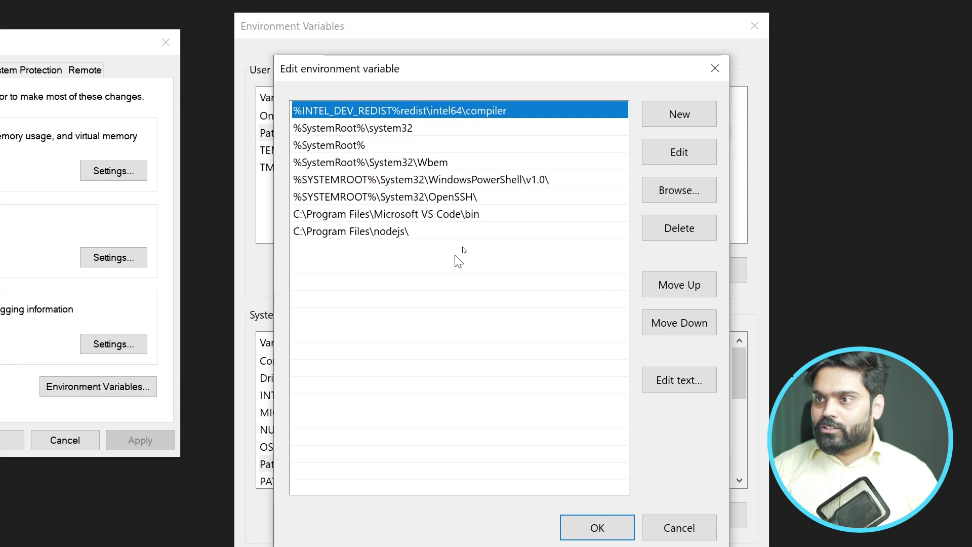
Step: Add a new Path entry and paste the AppData platforms folder path into it
click(474, 239)
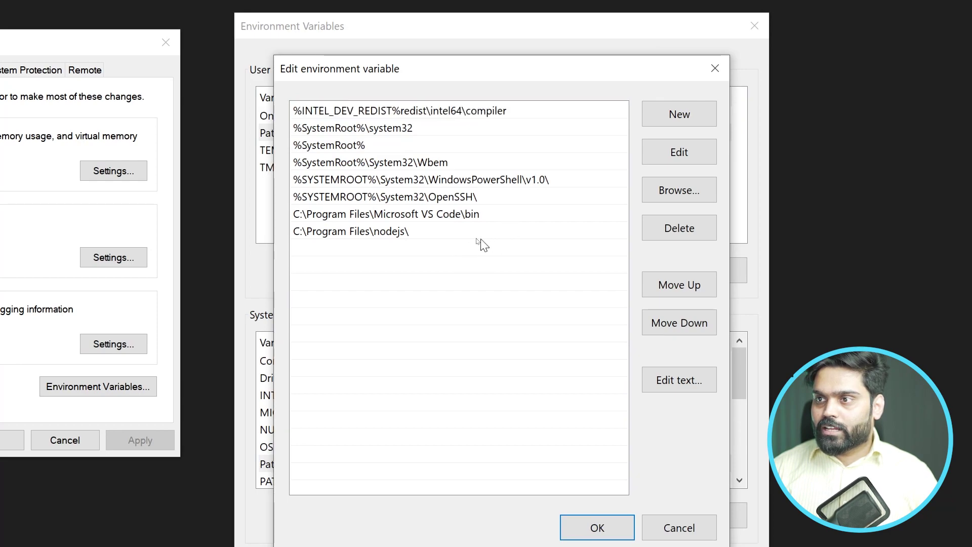
click(711, 113)
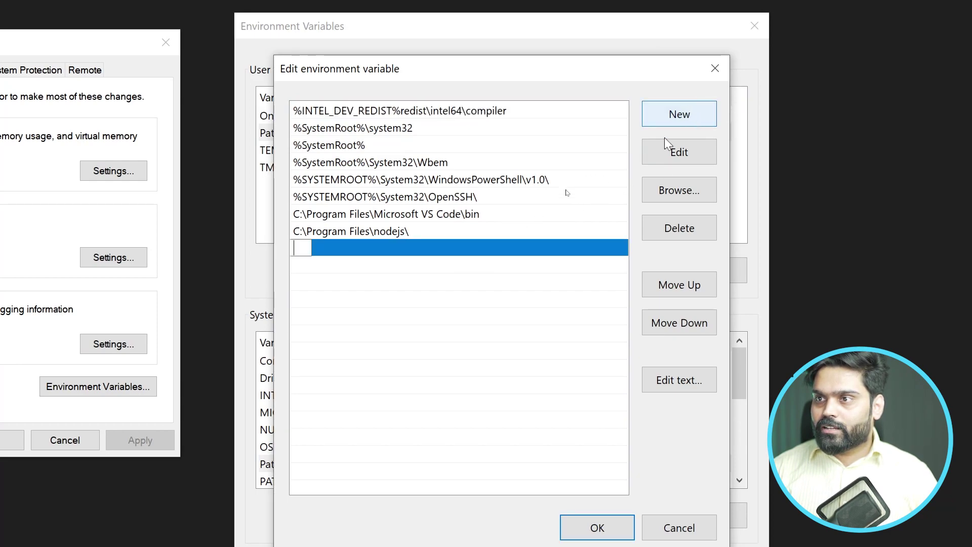
right_click(298, 250)
click(332, 312)
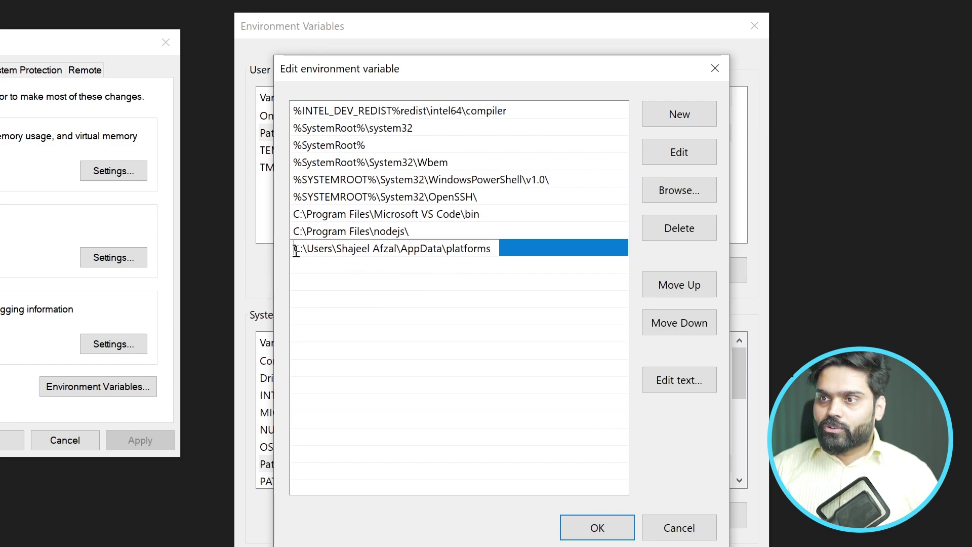
drag(295, 249, 492, 247)
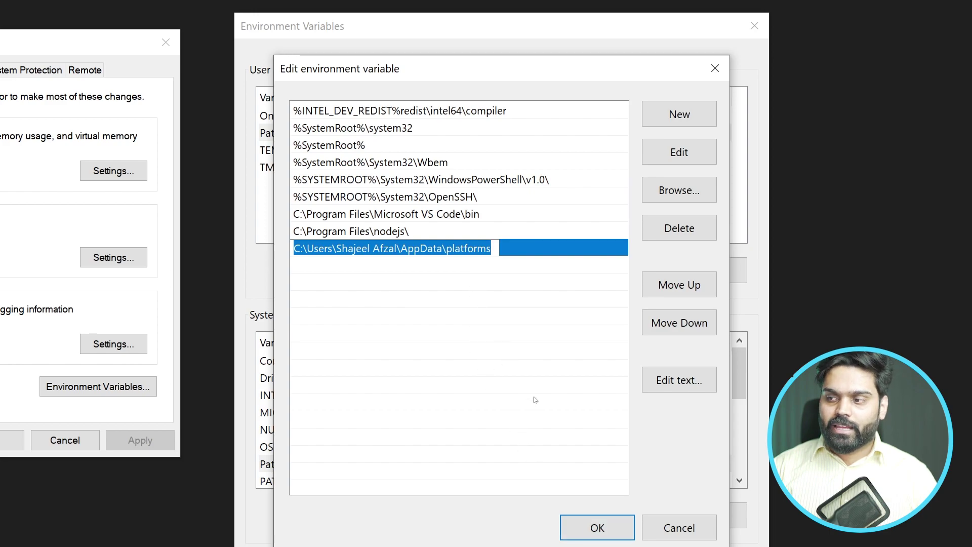
Step: Confirm the Path edit and Environment Variables with OK, returning to the AppData folder
click(580, 526)
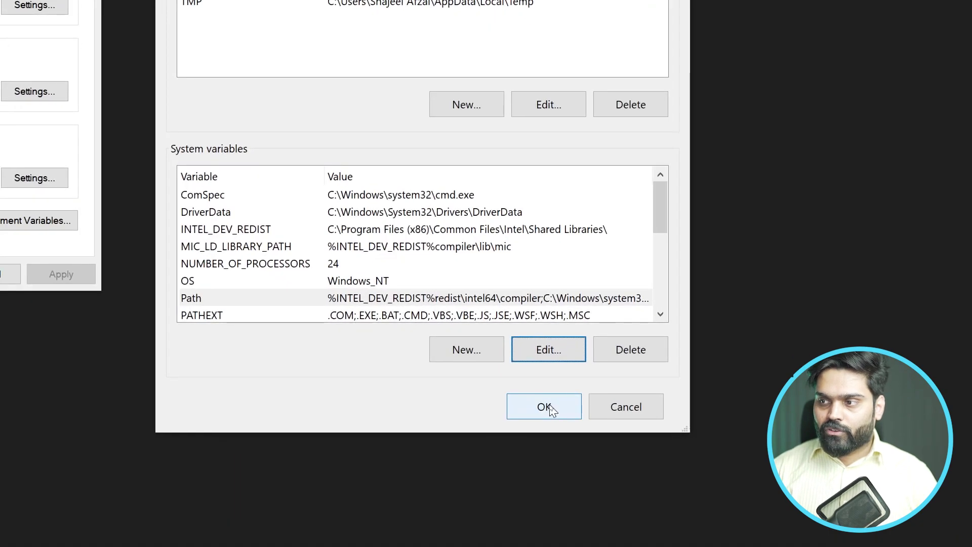
click(547, 406)
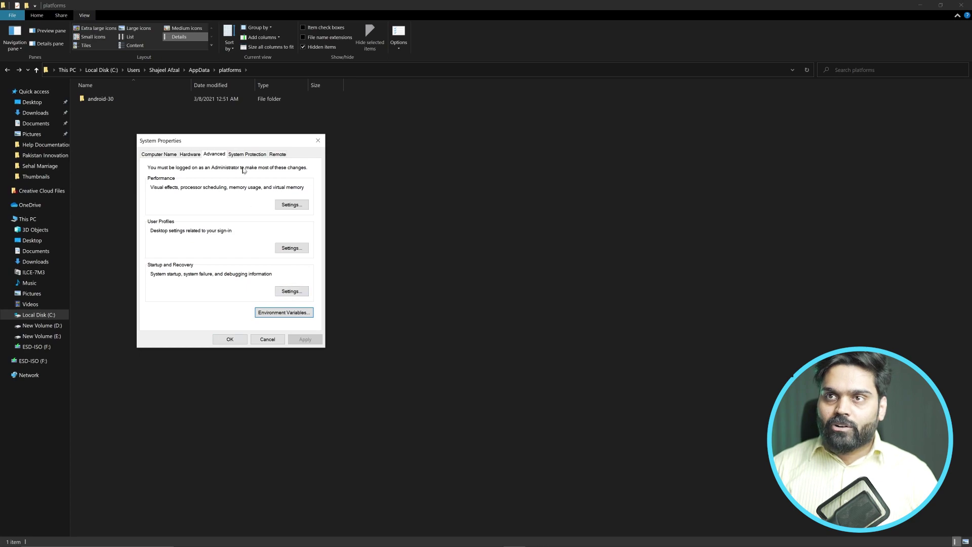
click(347, 212)
Step: Open the platform-tools folder in AppData, select its address-bar path, and return to System Properties
click(199, 70)
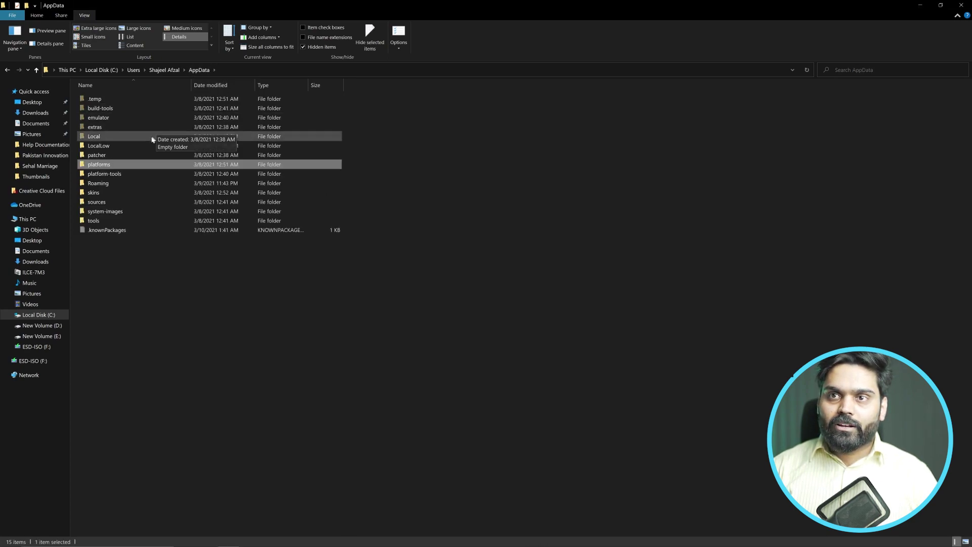
double_click(142, 173)
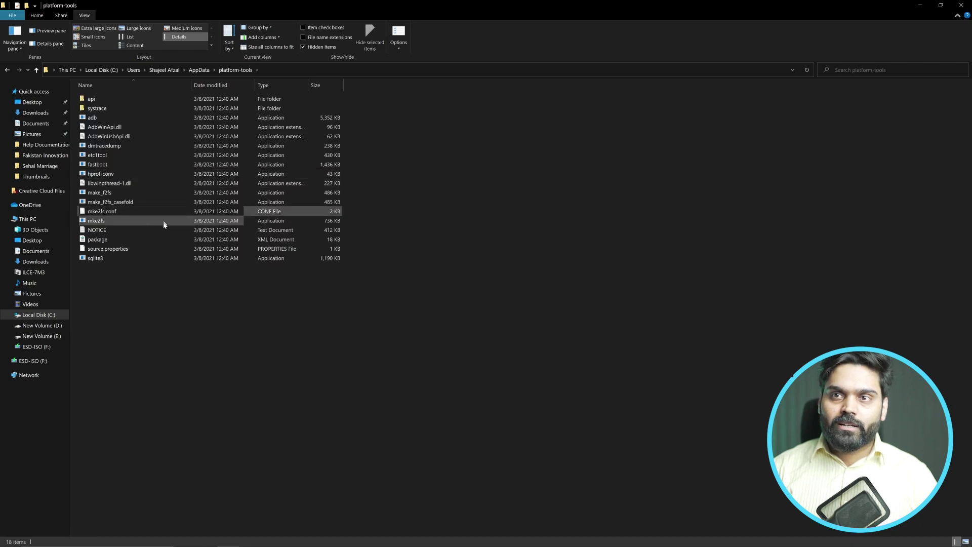
key(BackSpace)
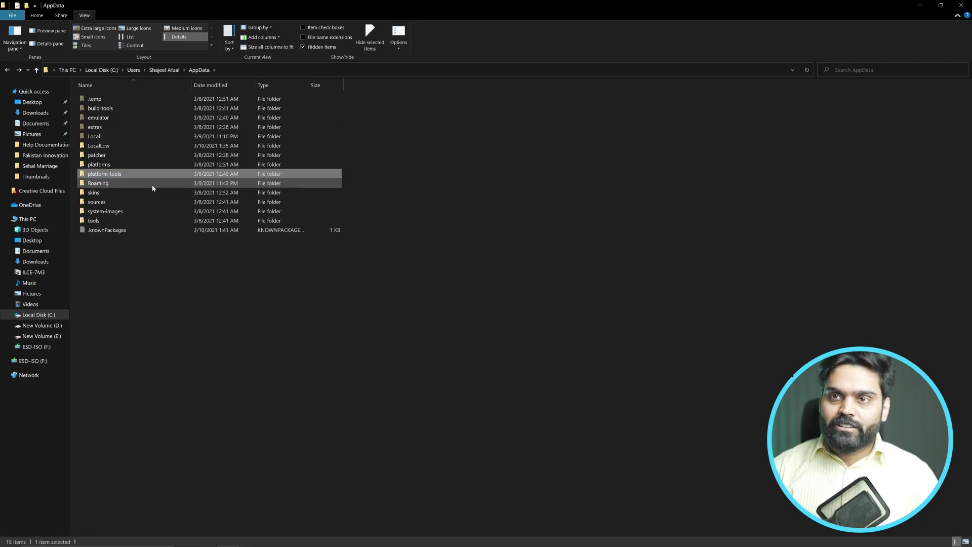
click(127, 166)
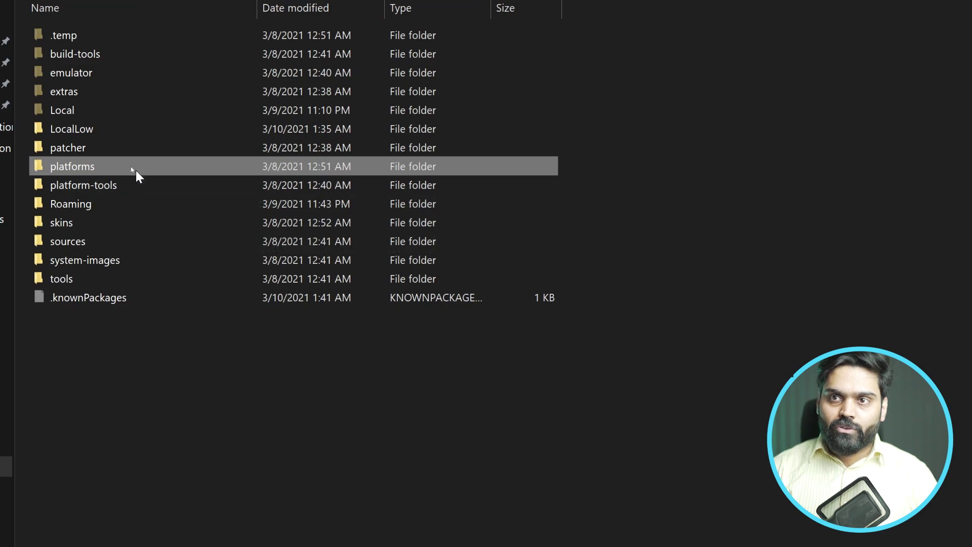
click(138, 183)
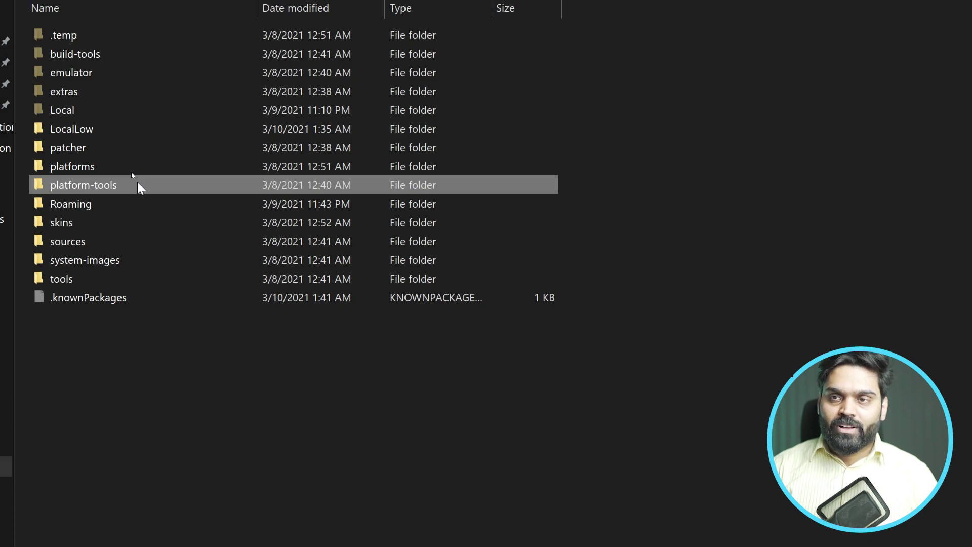
double_click(138, 184)
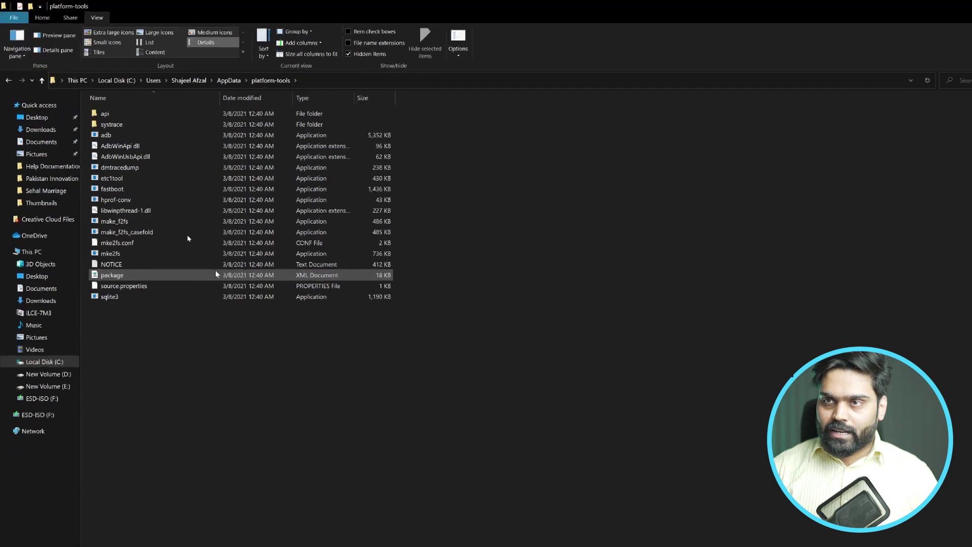
click(271, 71)
key(ctrl+c)
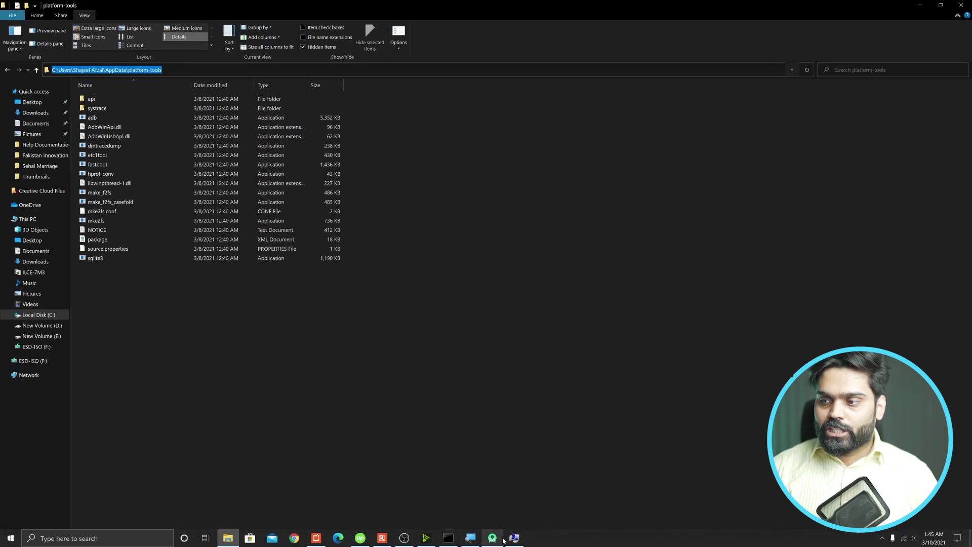
click(514, 538)
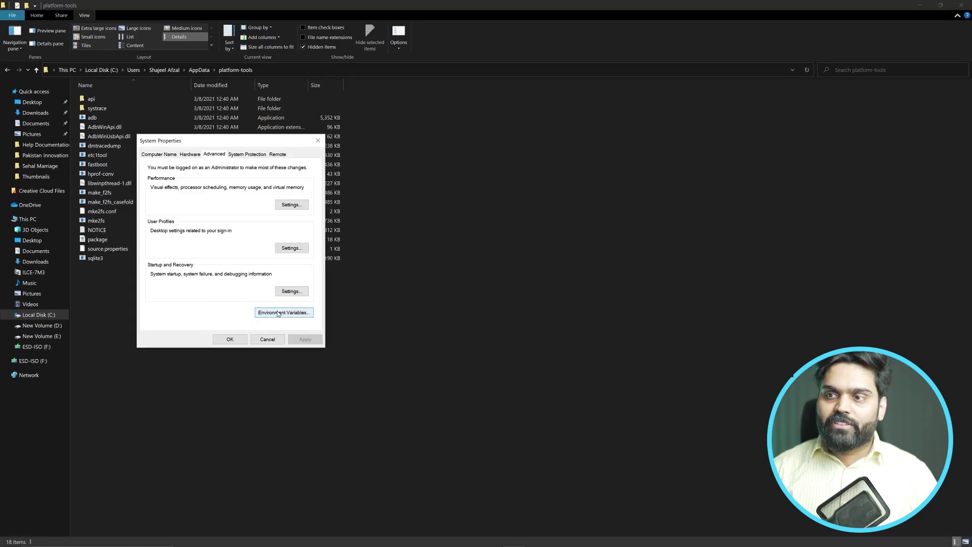
Step: Add the platform-tools folder path as a new entry in the system Path variable
click(278, 314)
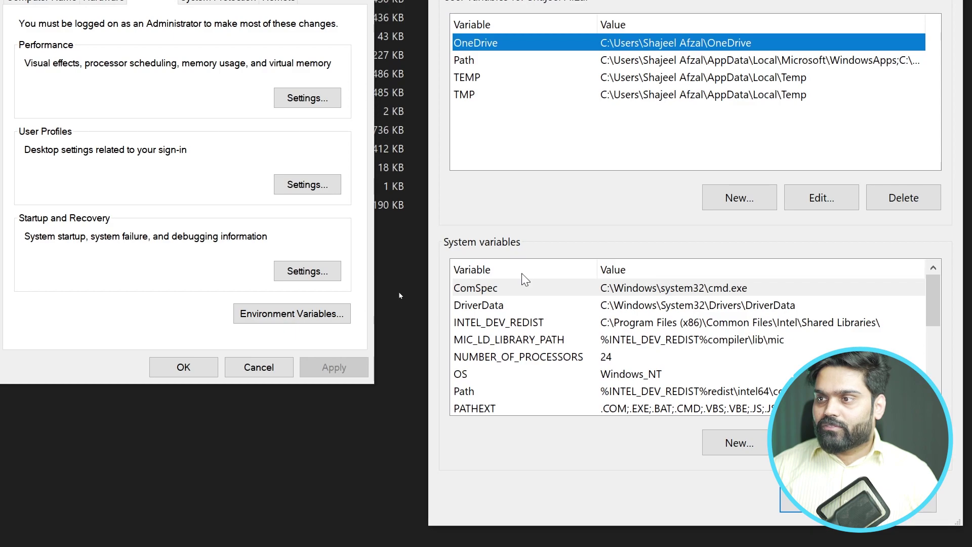
click(503, 393)
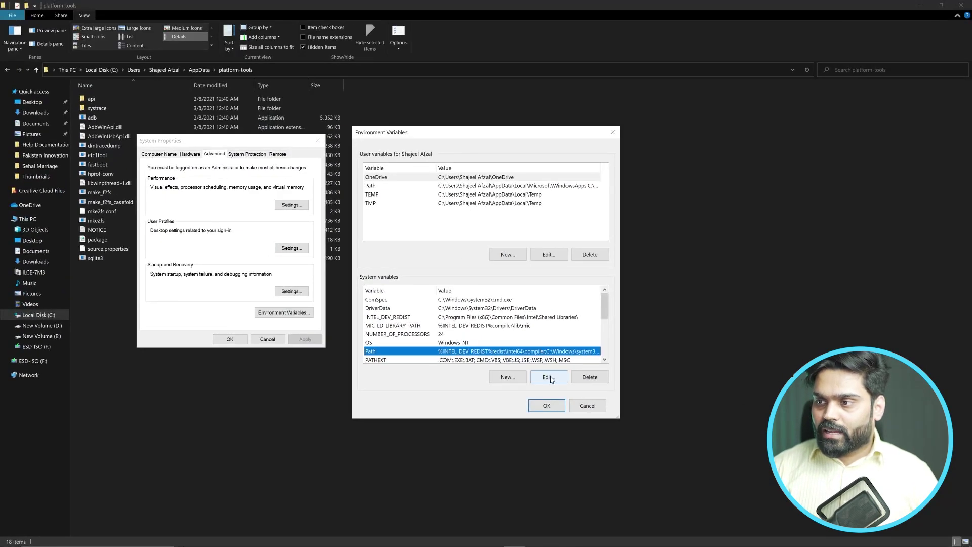
click(550, 378)
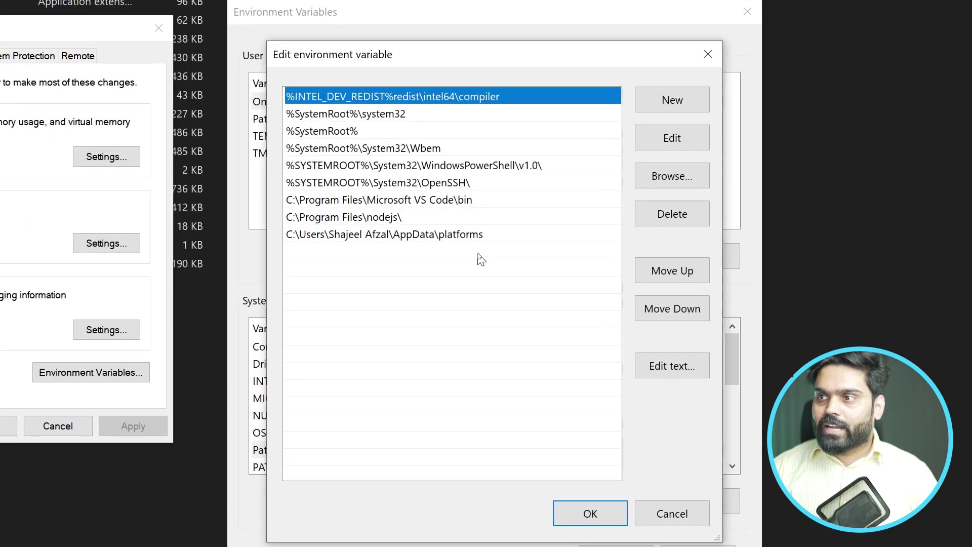
click(478, 254)
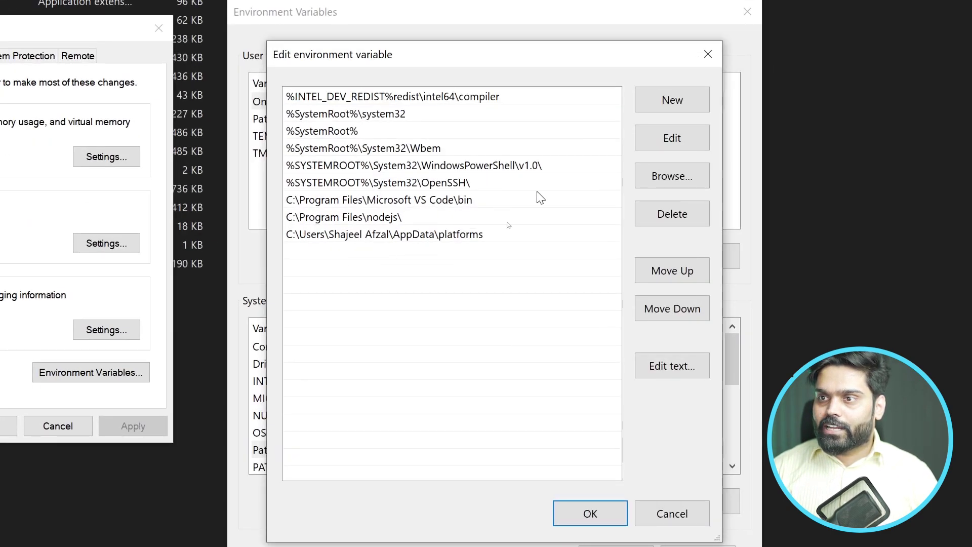
click(654, 109)
key(ctrl+v)
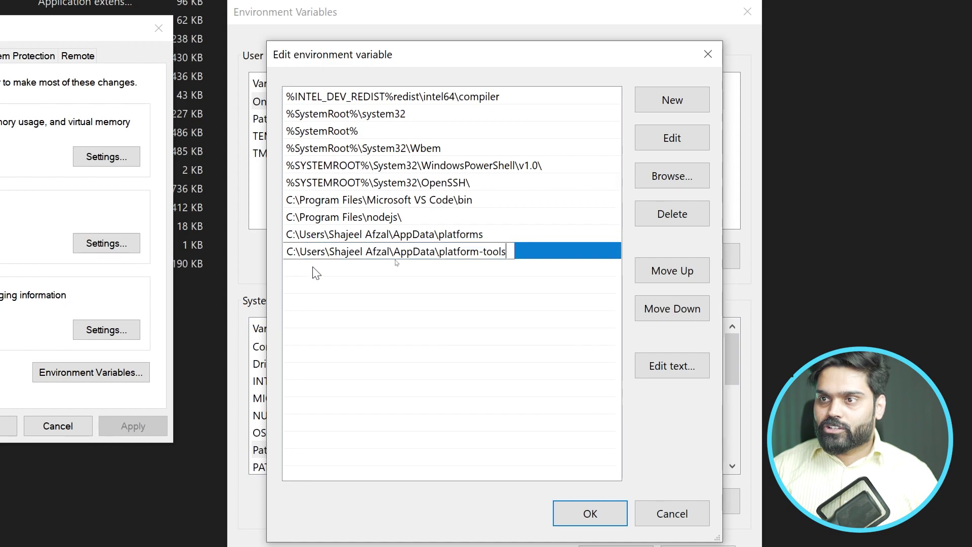
Step: Confirm the Path, Environment Variables and System Properties dialogs with OK, returning to Command Prompt
click(597, 511)
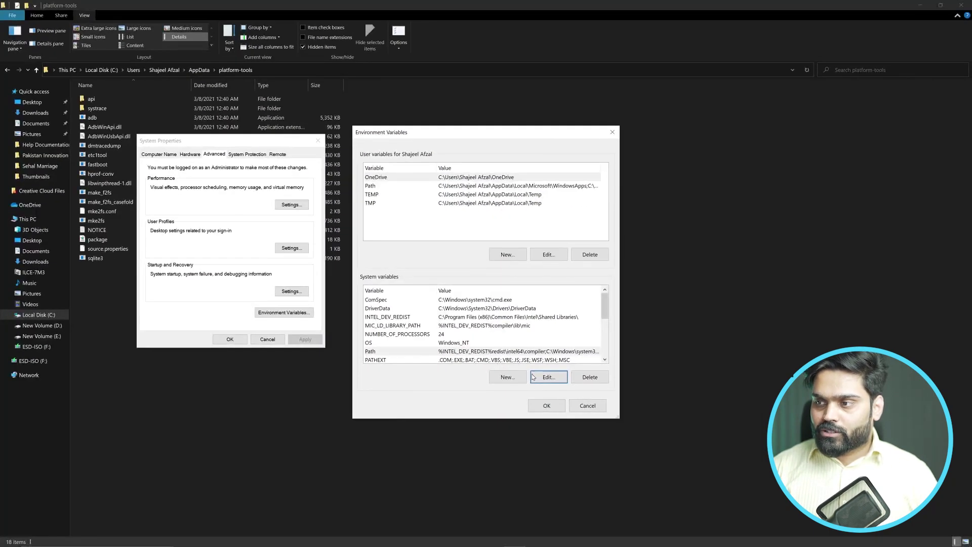
click(547, 405)
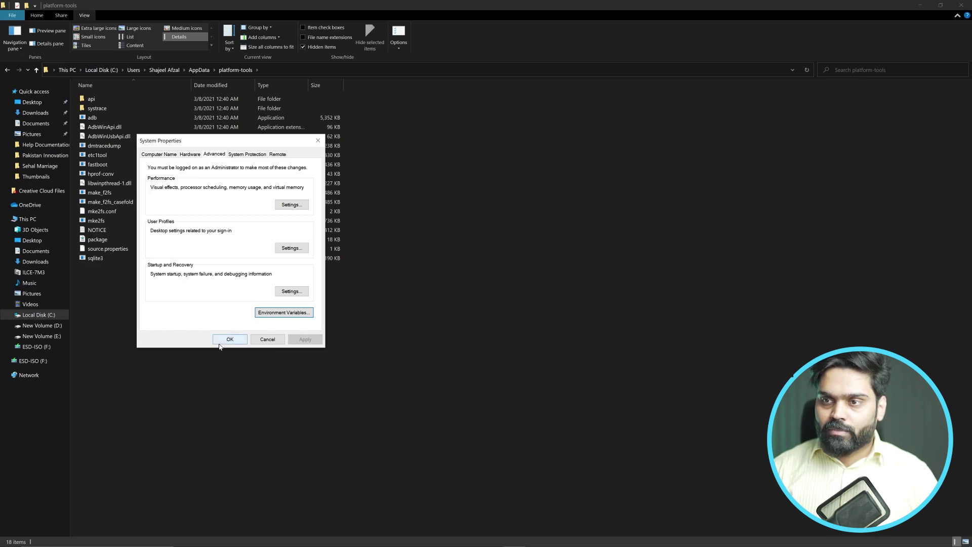
click(220, 346)
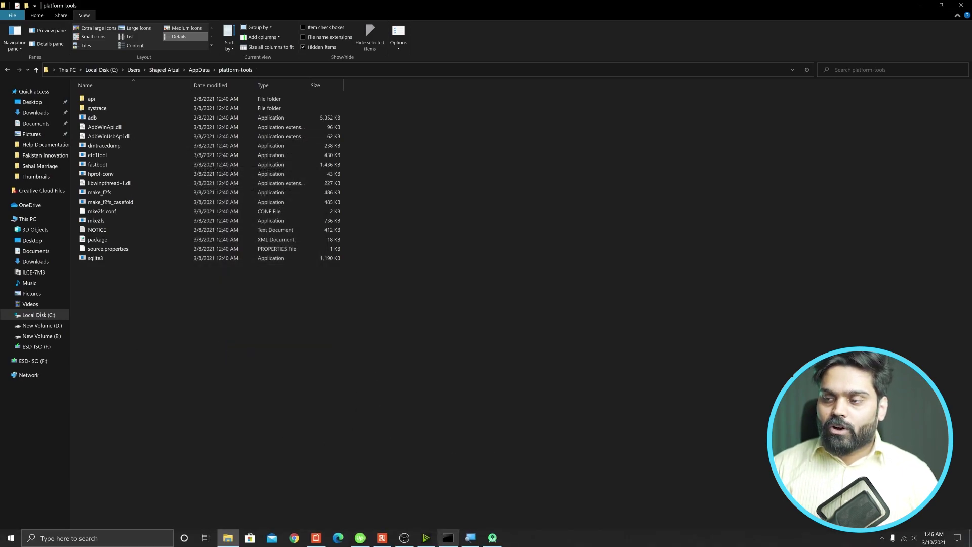
click(448, 536)
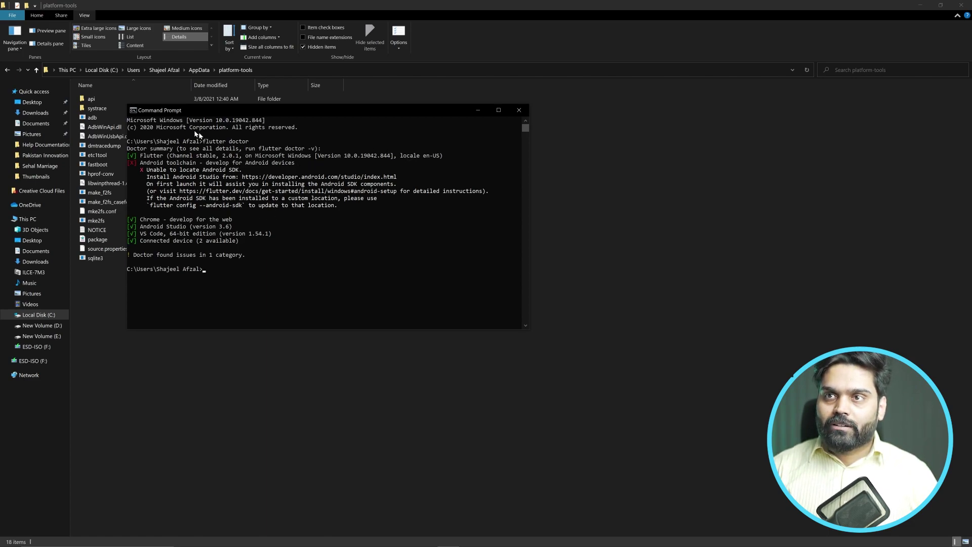
Step: Close the old console and launch a new Command Prompt via Start search 'cmd'
click(519, 112)
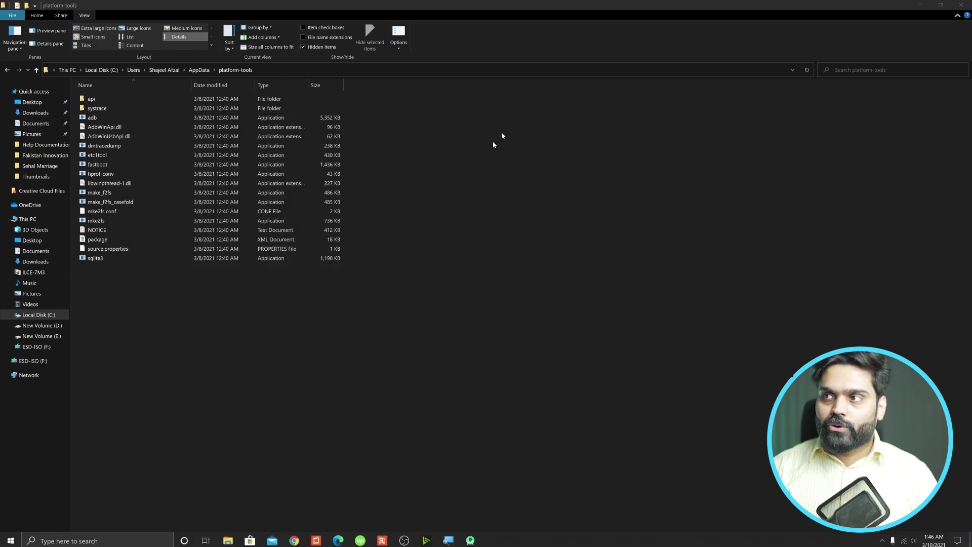
key(super)
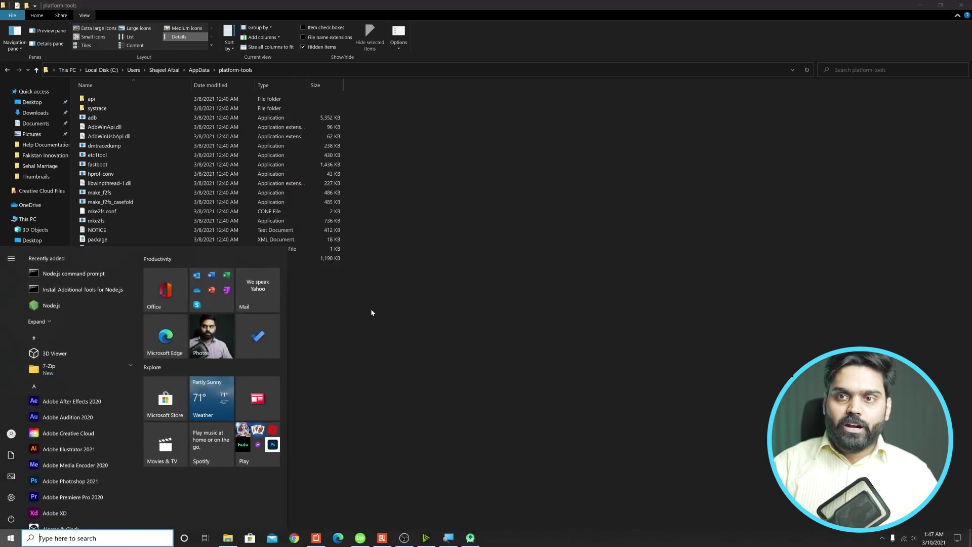
text(cmd)
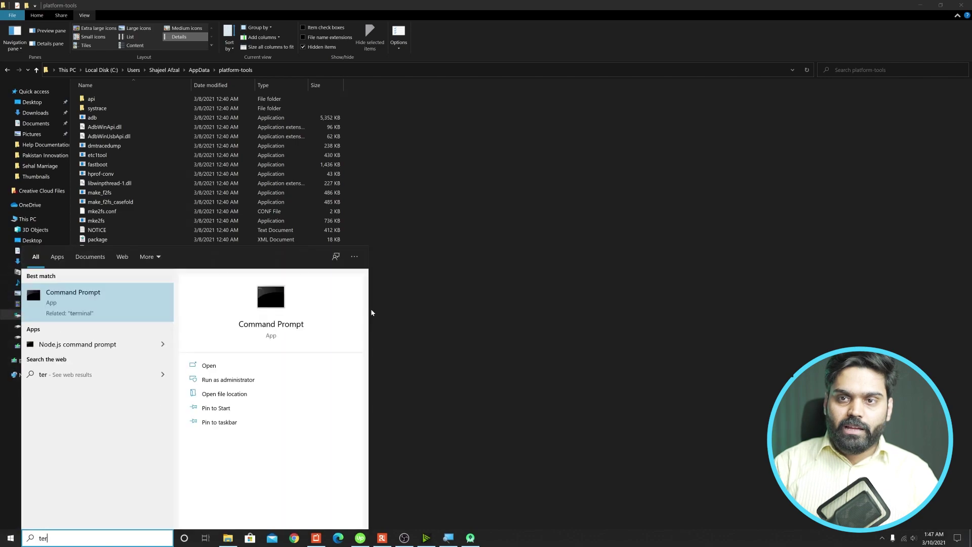
key(Return)
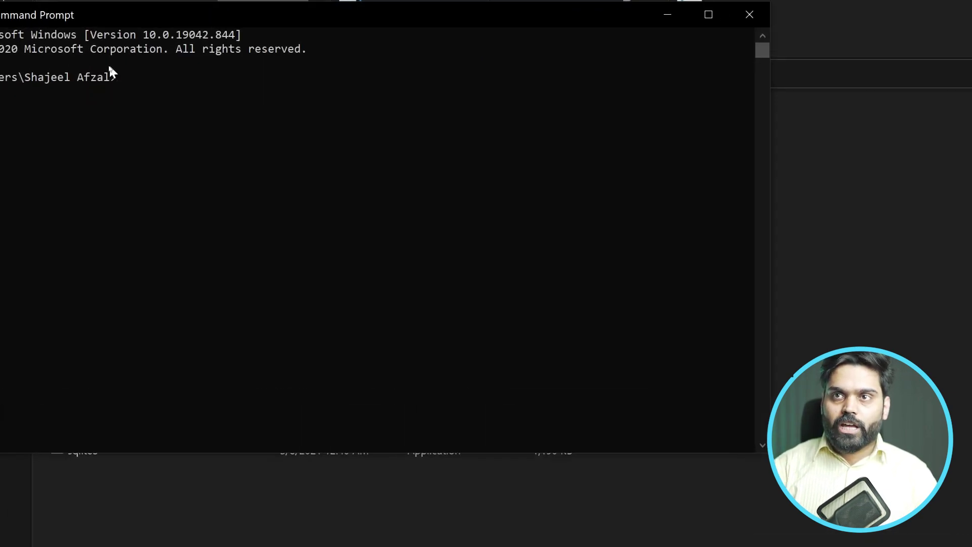
Step: Rerun flutter doctor, which now detects Android SDK 30.0.3
text(flutter)
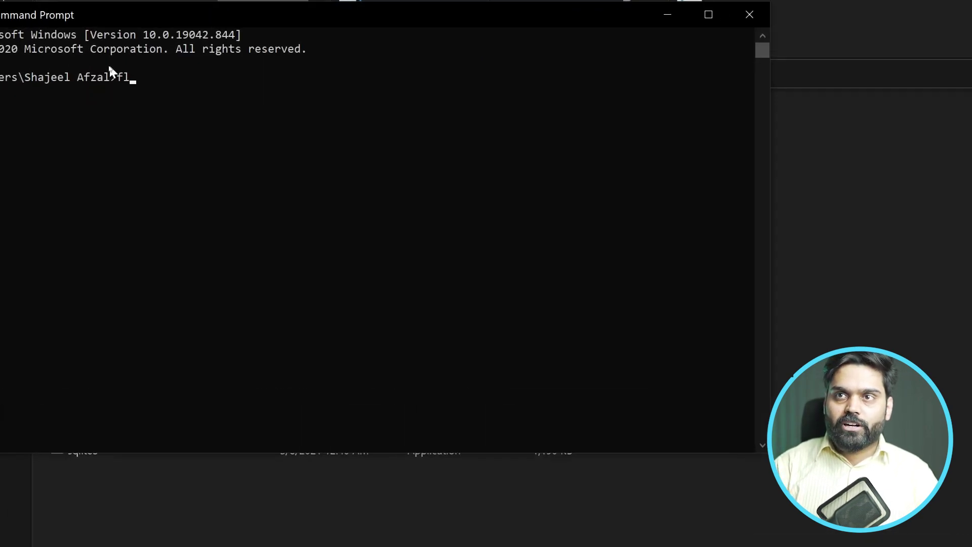
text( doctor)
key(Return)
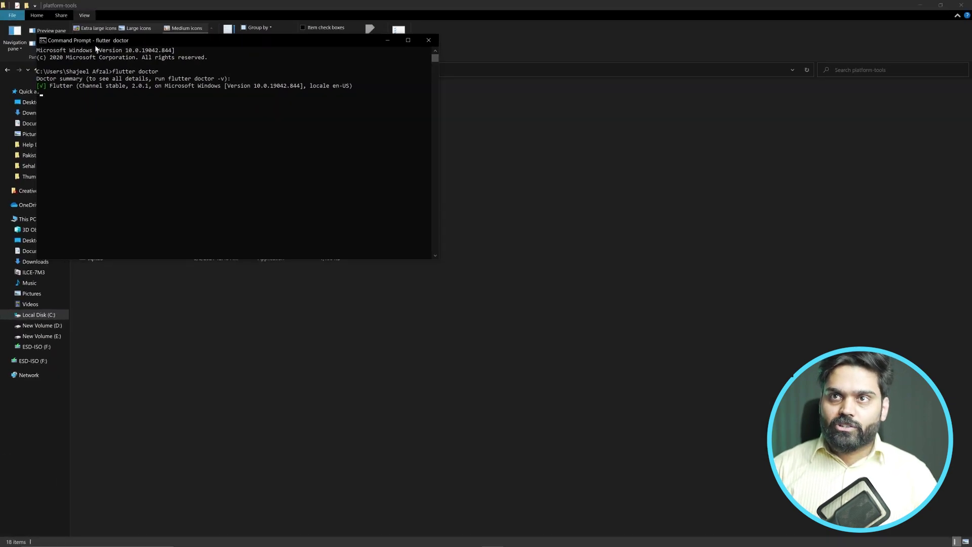
drag(103, 14, 182, 64)
drag(267, 171, 321, 238)
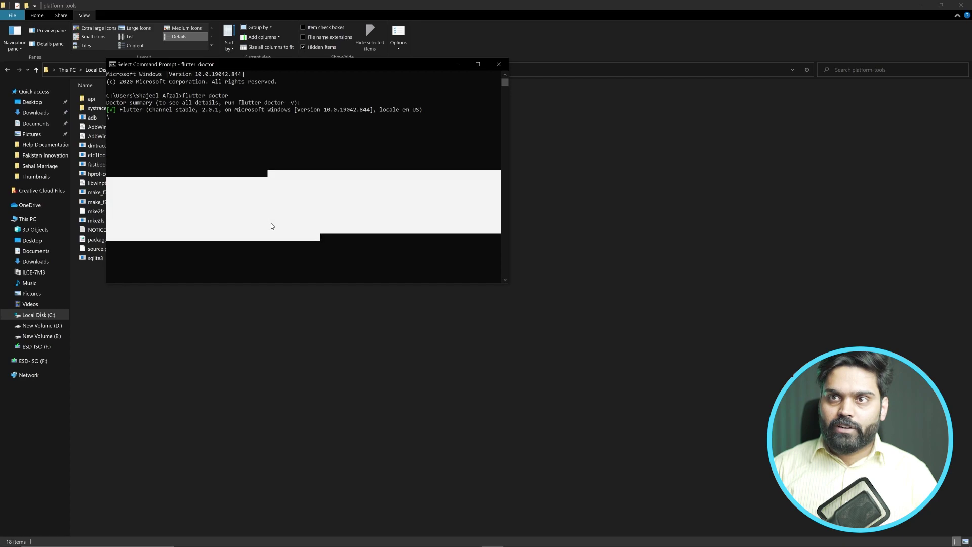
click(271, 223)
double_click(153, 71)
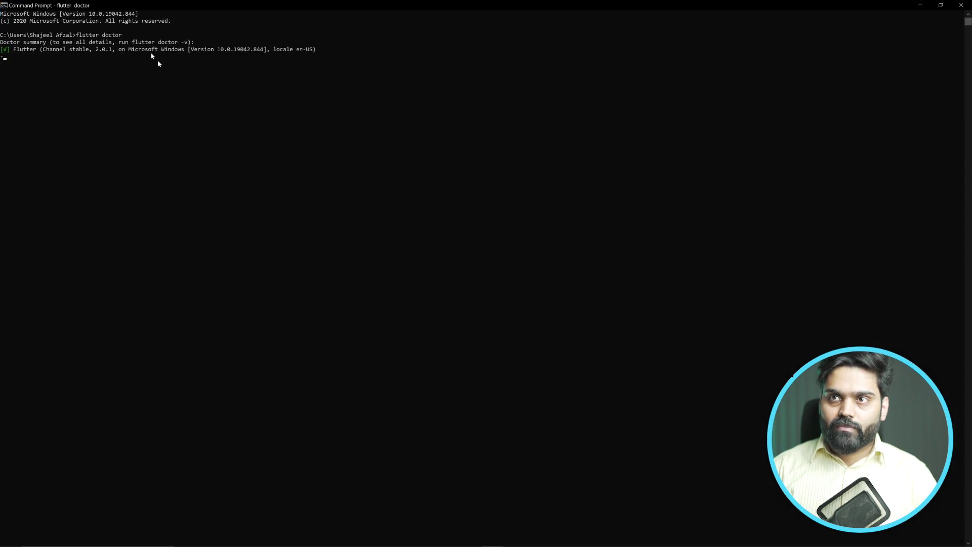
double_click(121, 6)
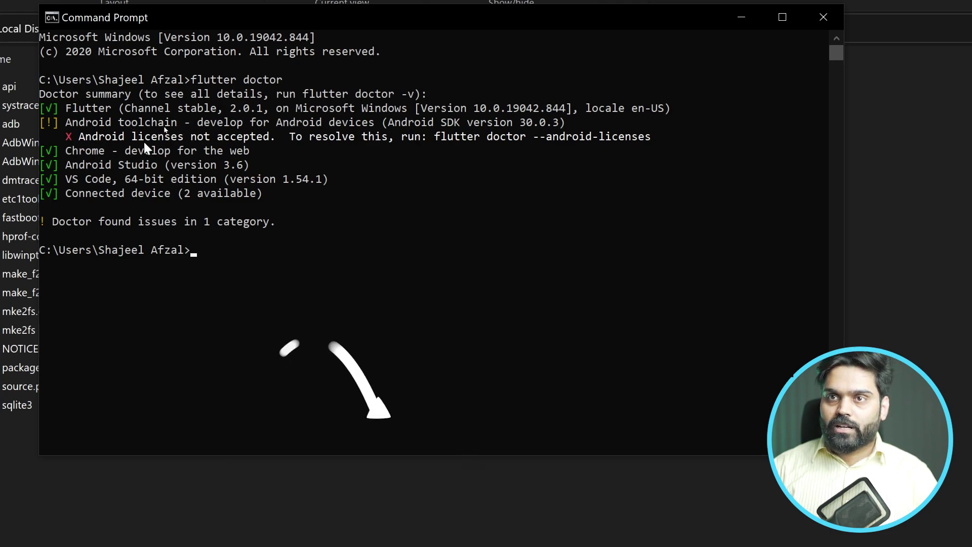
Step: Copy the suggested flutter doctor --android-licenses command from the output
double_click(436, 139)
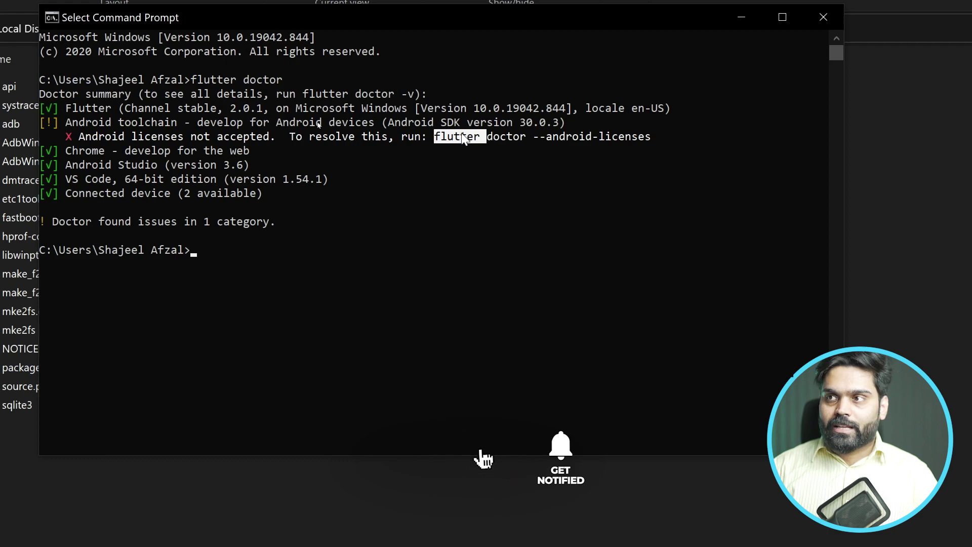
drag(438, 135, 658, 136)
key(Return)
click(285, 277)
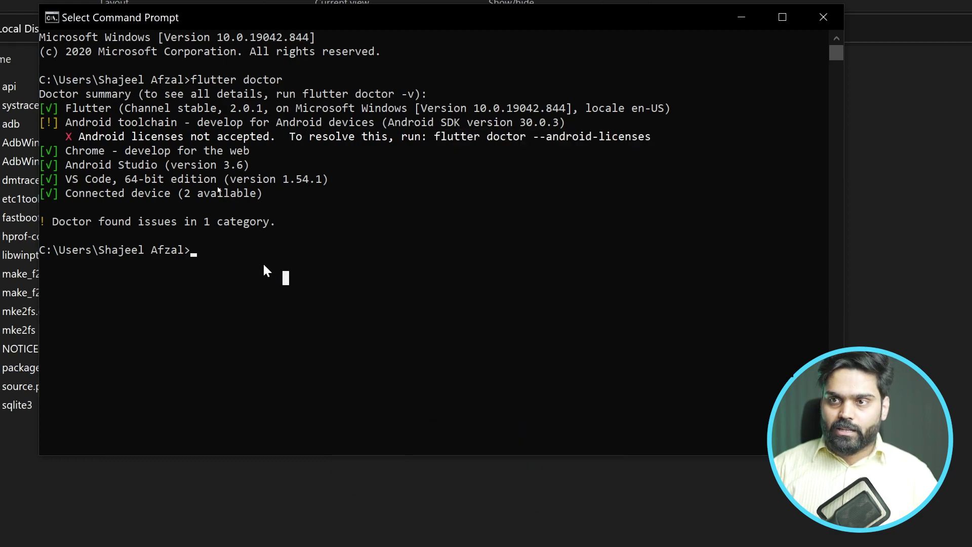
double_click(194, 250)
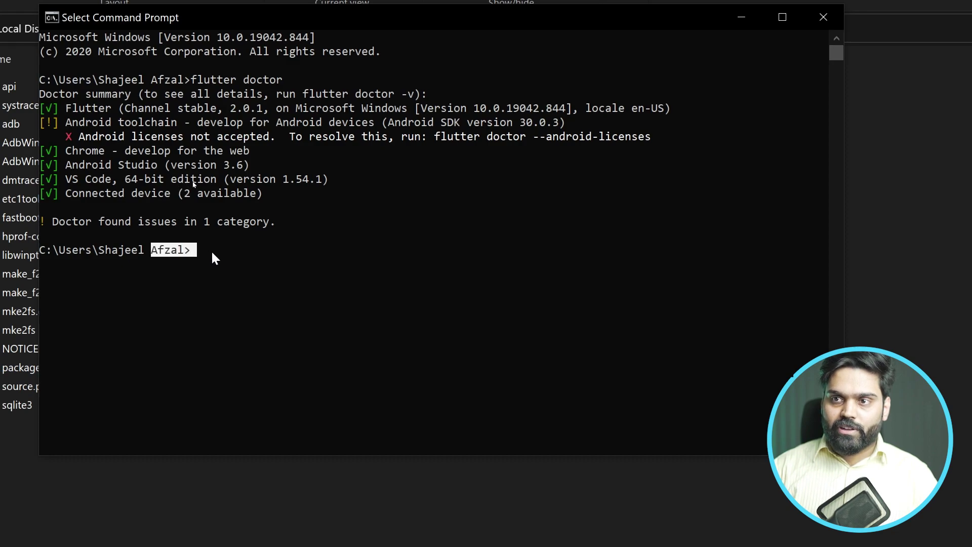
click(212, 250)
key(Escape)
Step: Paste and run flutter doctor --android-licenses, answering y to review the unaccepted licenses
right_click(211, 250)
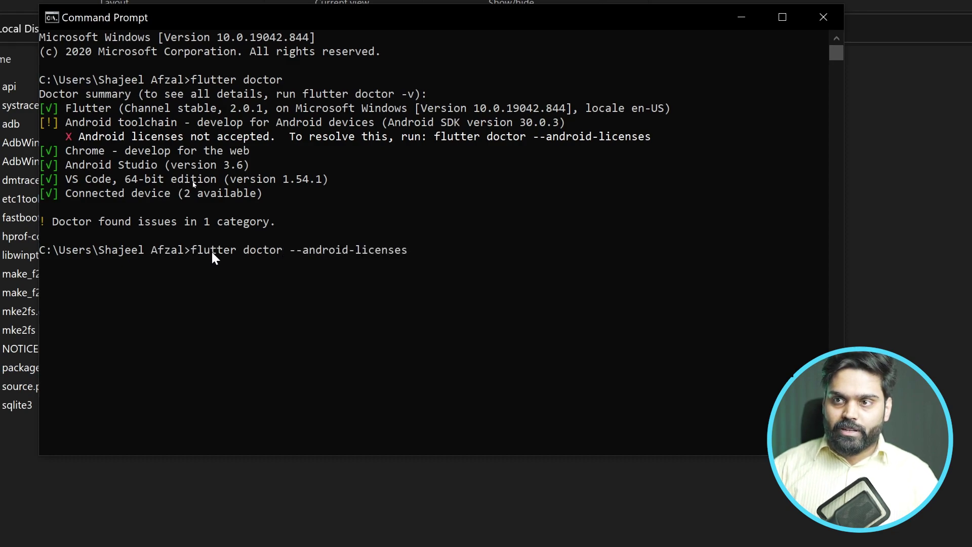
key(Return)
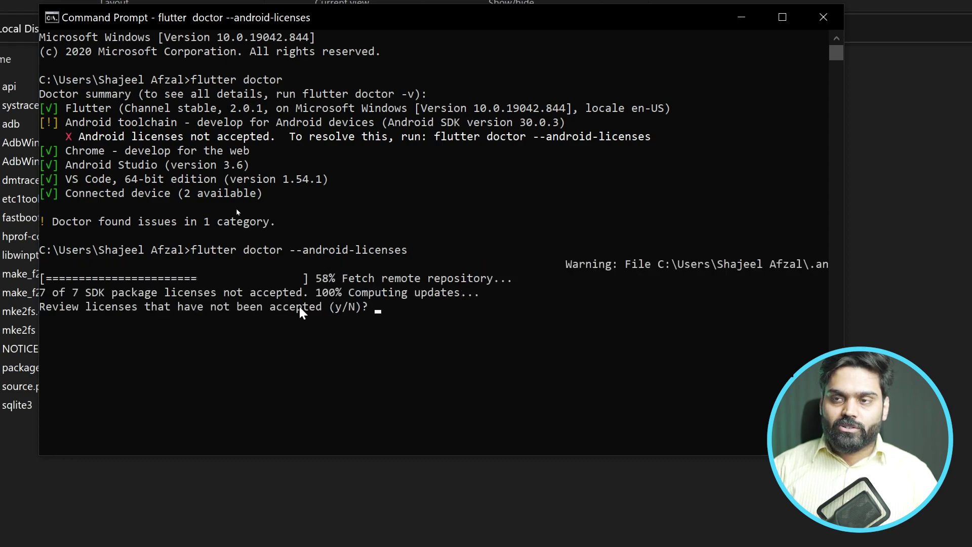
text(y)
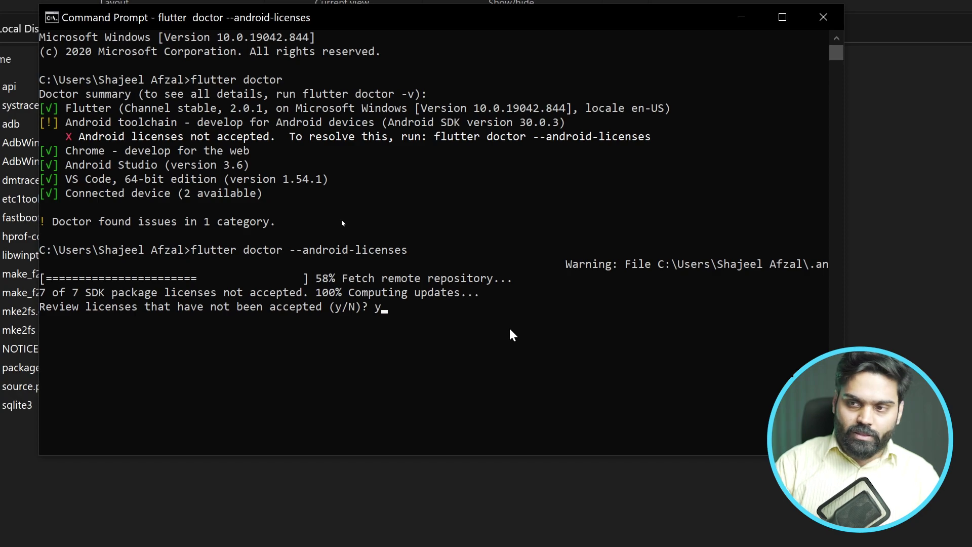
key(Return)
Step: Answer y to all six SDK licenses, including the January 2019, June 2014, November 2013 and Intel HAXM ones
text(y)
key(Return)
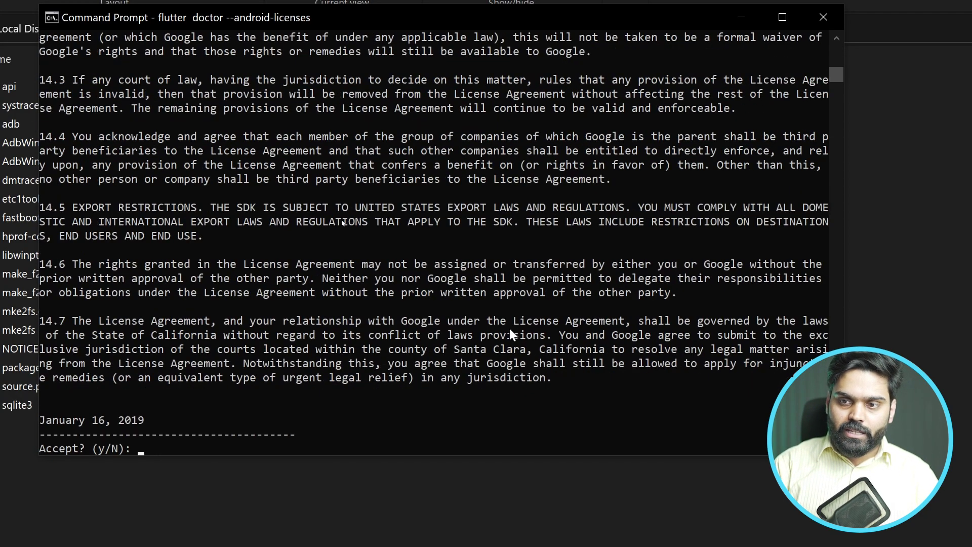
text(y)
key(Return)
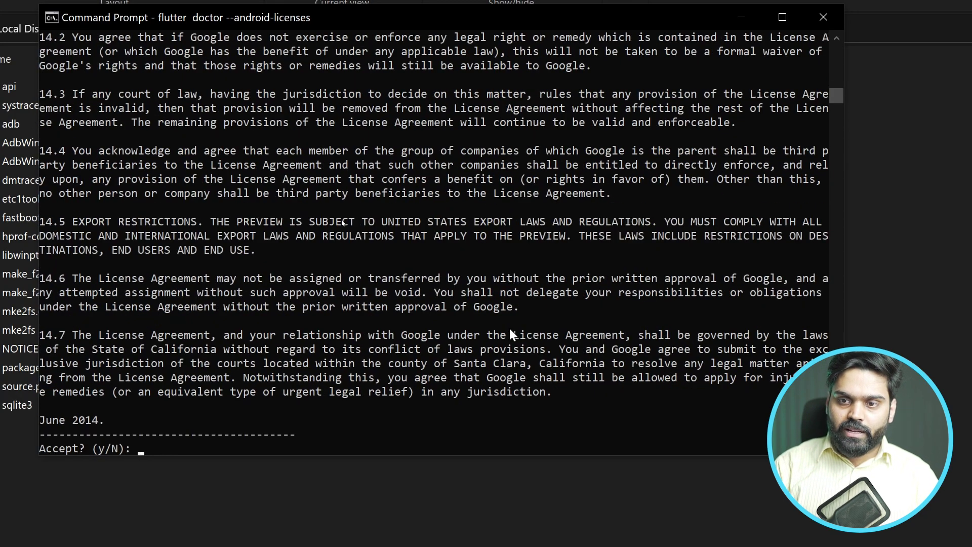
text(y)
key(Return)
text(y)
key(Return)
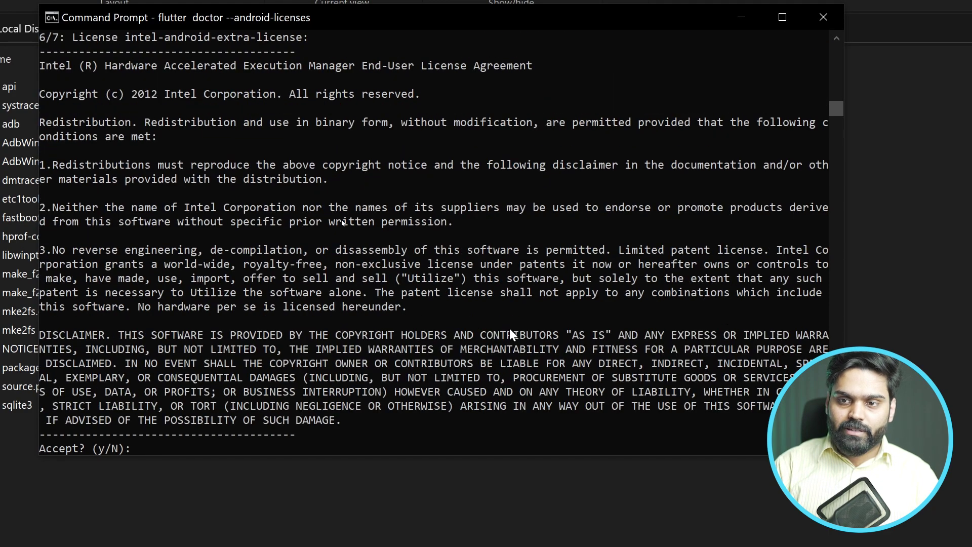
text(y)
key(Return)
text(y)
key(Return)
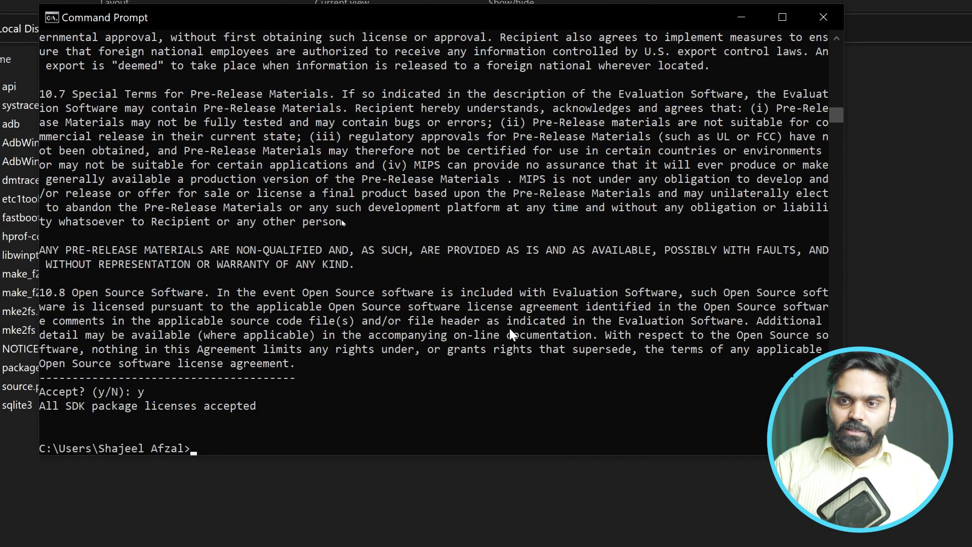
Step: Run flutter doctor once more to verify the setup
text(flutte)
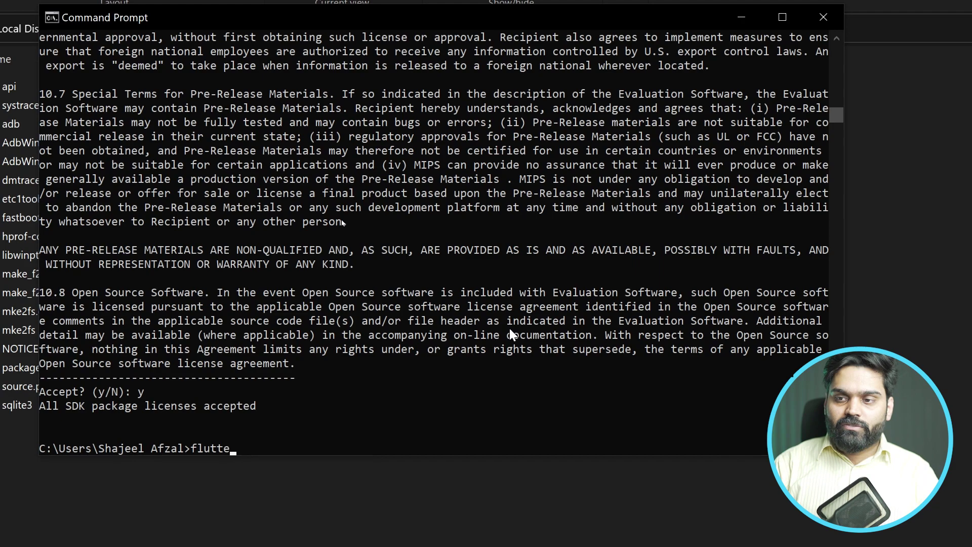
text(r doctor)
key(Return)
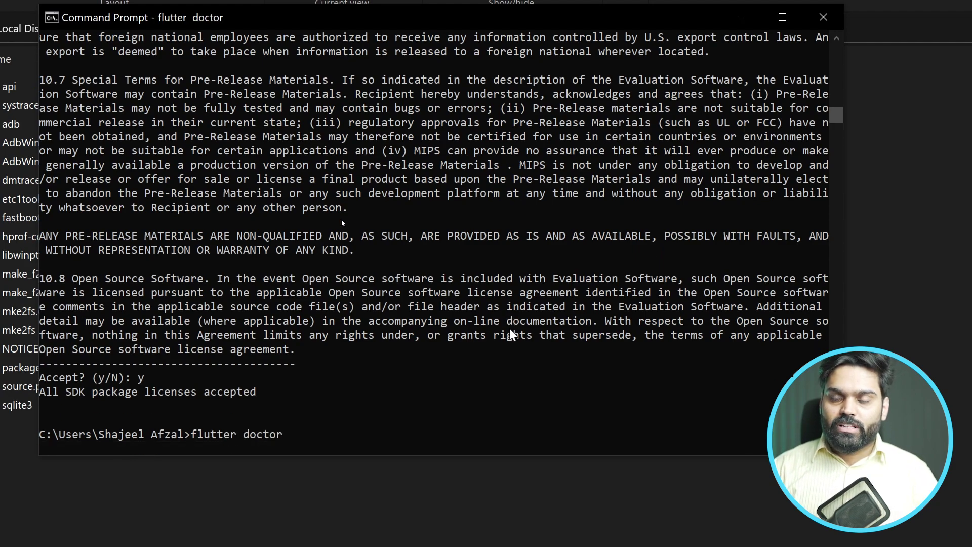